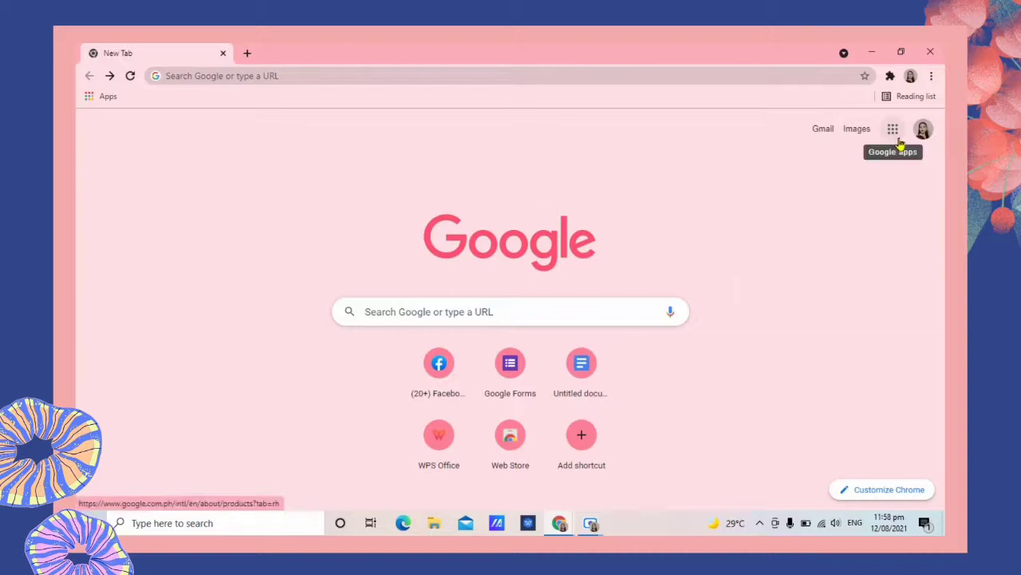
# Open Google Forms from the Google apps menu in Chrome.
pyautogui.click(893, 128)
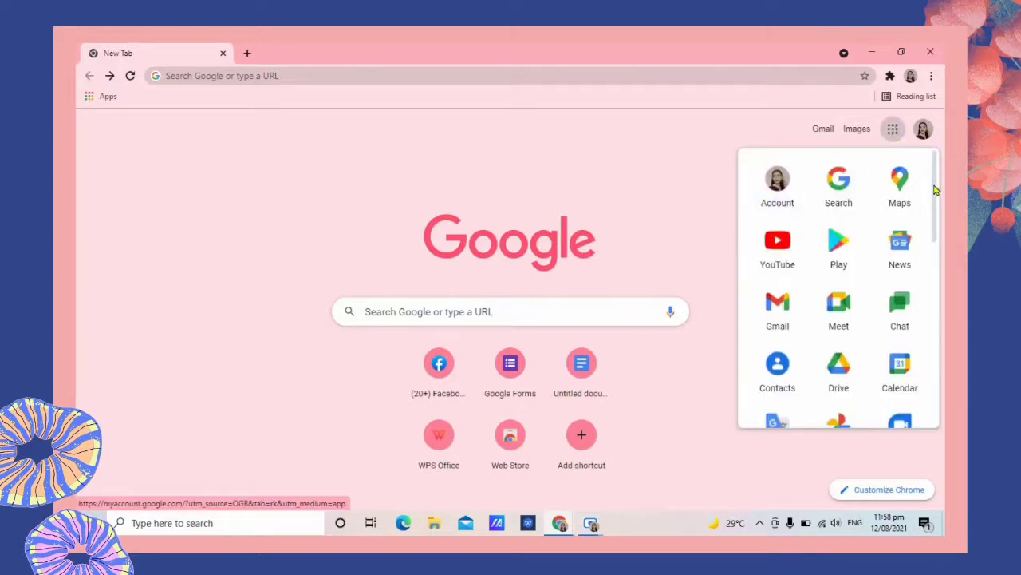
pyautogui.scroll(-8, 782, 319)
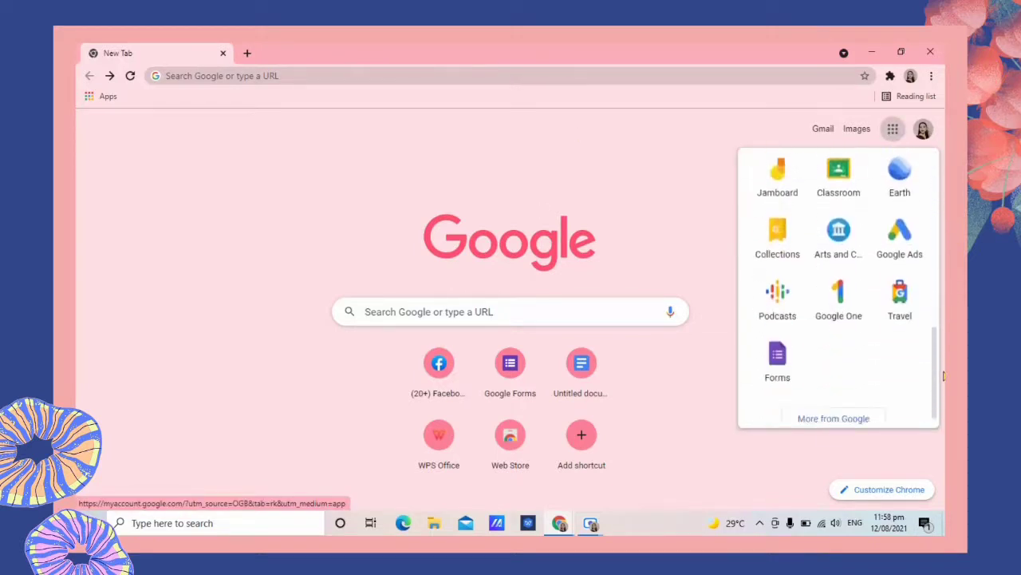
pyautogui.click(799, 365)
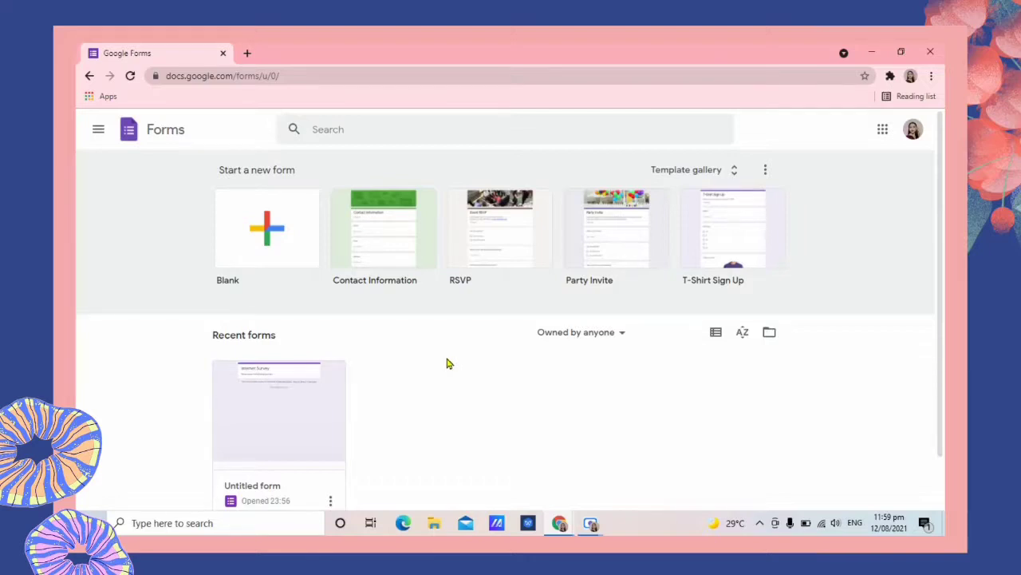
# Start a blank form, dismiss the tip, and clear the 'Untitled form' title.
pyautogui.click(250, 248)
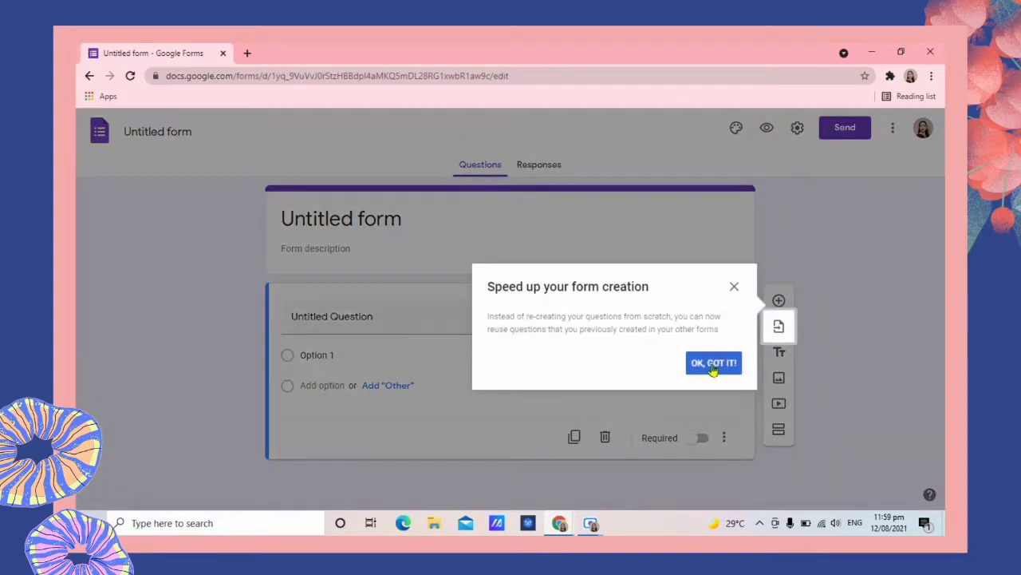
pyautogui.click(712, 369)
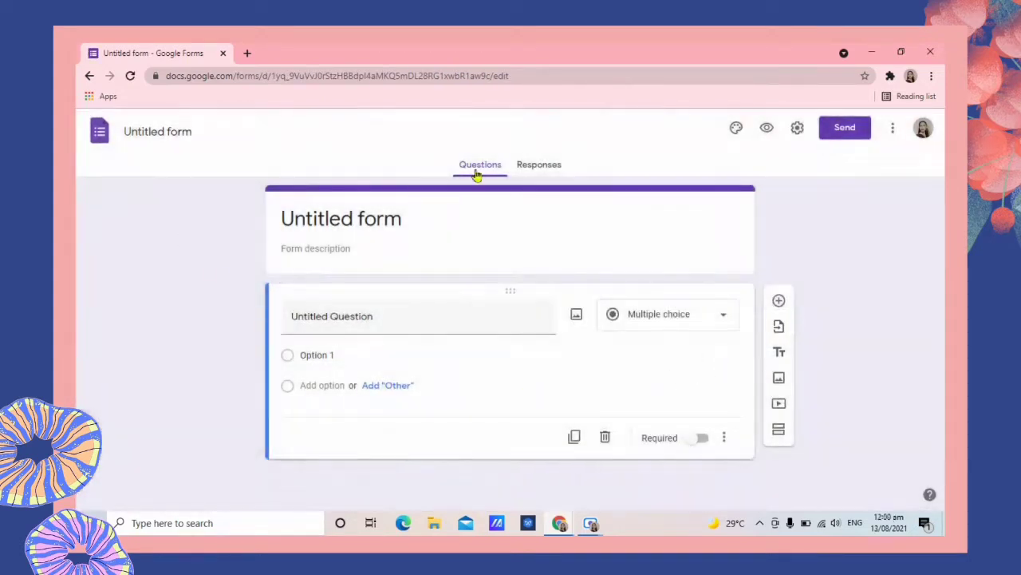
pyautogui.click(423, 220)
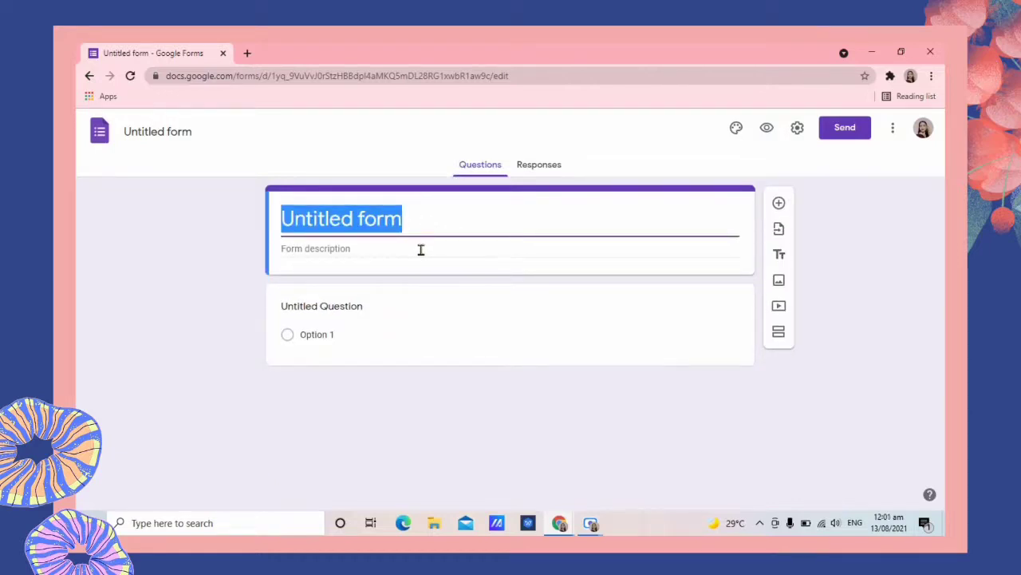
pyautogui.click(420, 249)
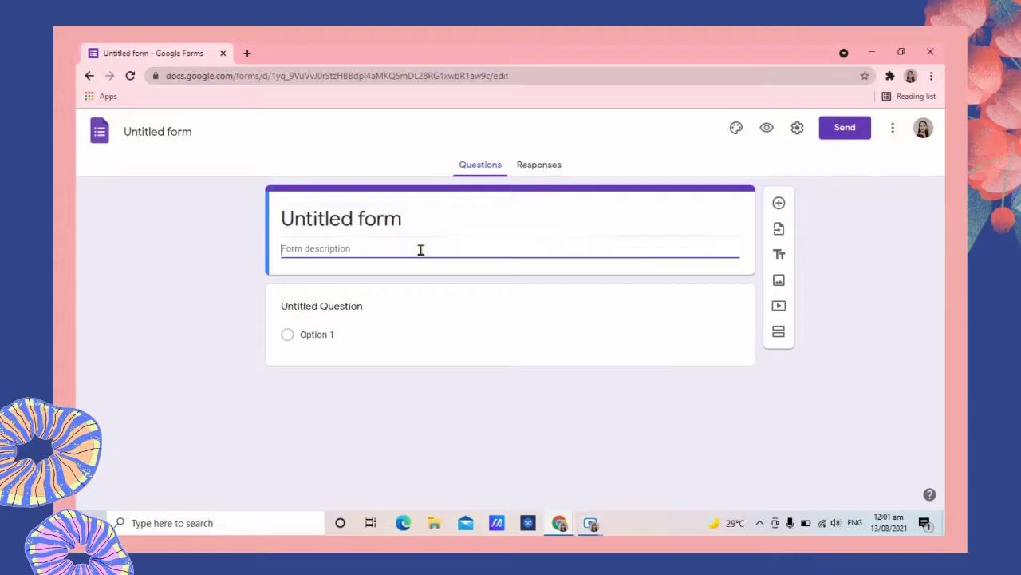
pyautogui.click(459, 220)
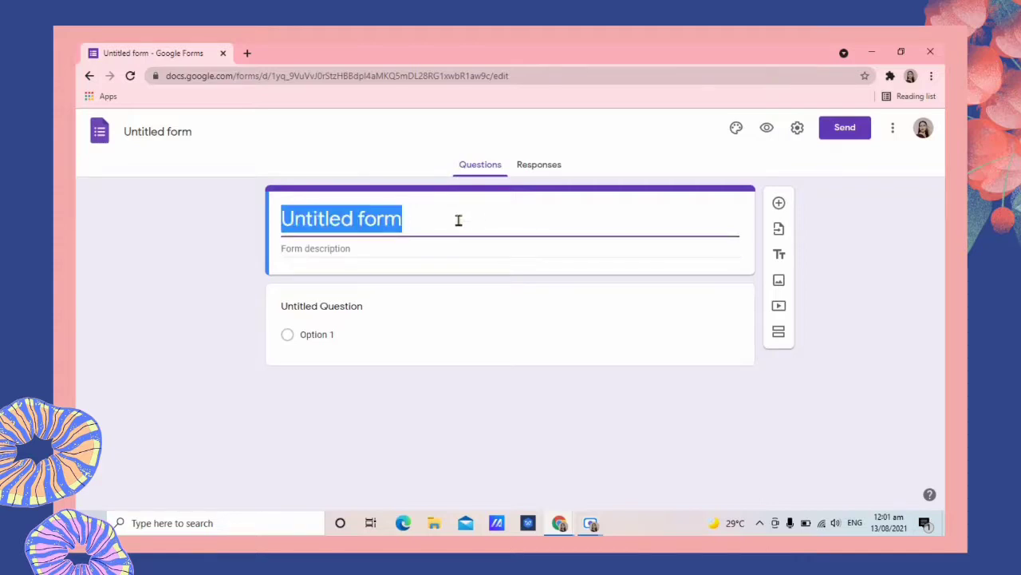
pyautogui.press('BackSpace')
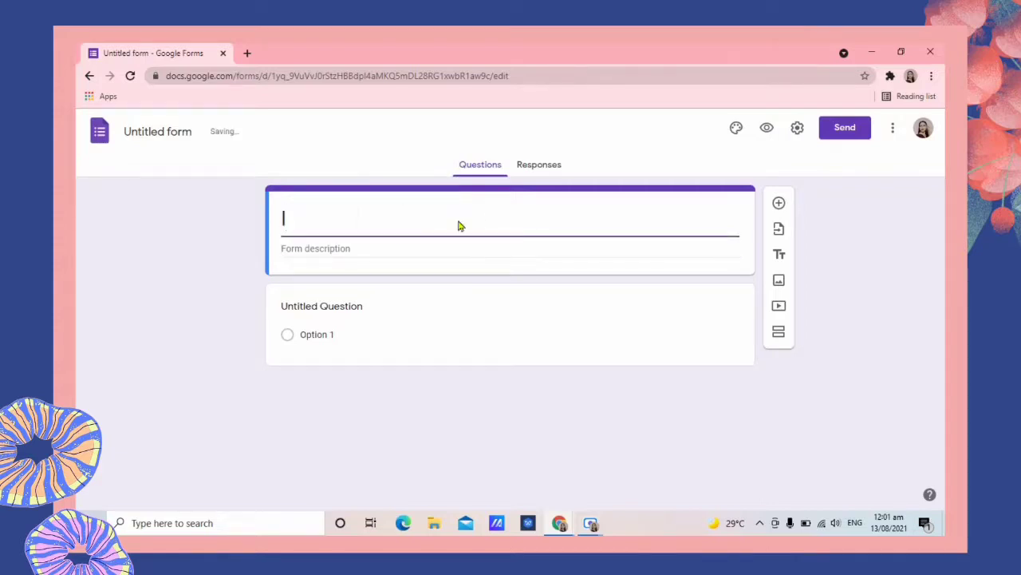
# Title the form 'Internet Survey' with description 'Please answer the following questions.'.
pyautogui.write('Internet Surve')
pyautogui.write('y')
pyautogui.press('BackSpace')
pyautogui.write('urvey')
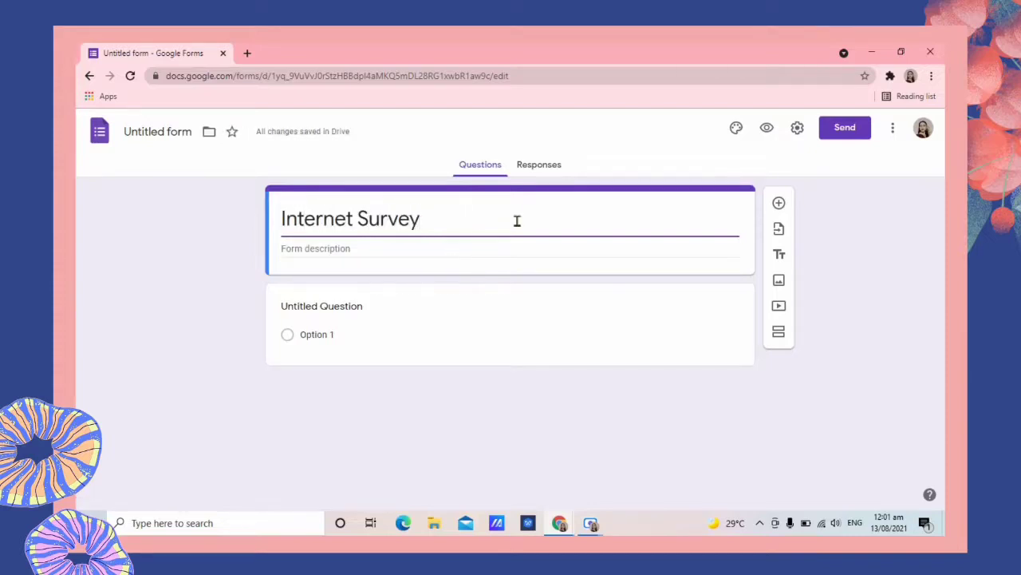
pyautogui.click(462, 249)
pyautogui.write('Please answer the following questions.')
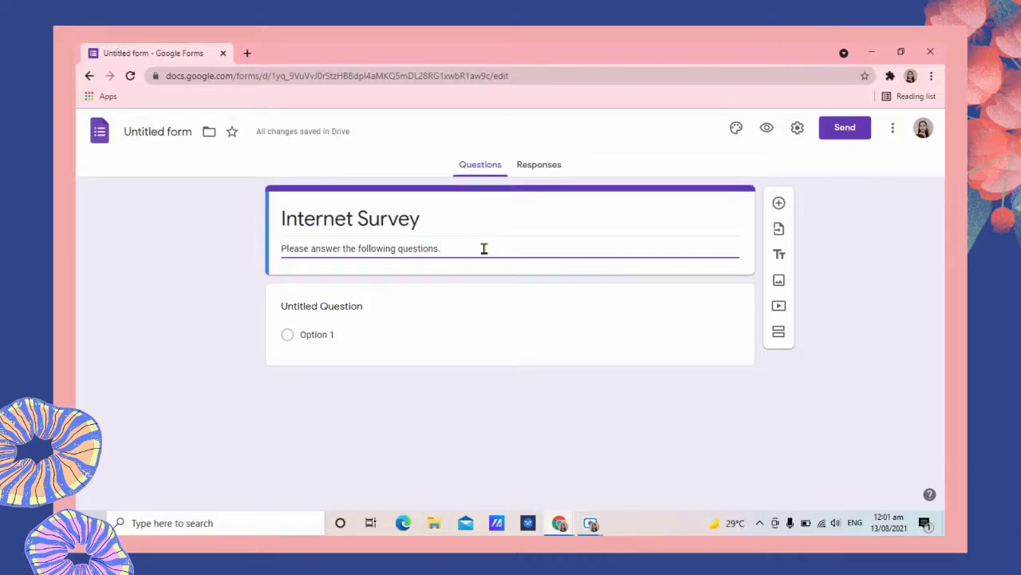
# Enter 'What is your name?' as the first question's title.
pyautogui.click(372, 308)
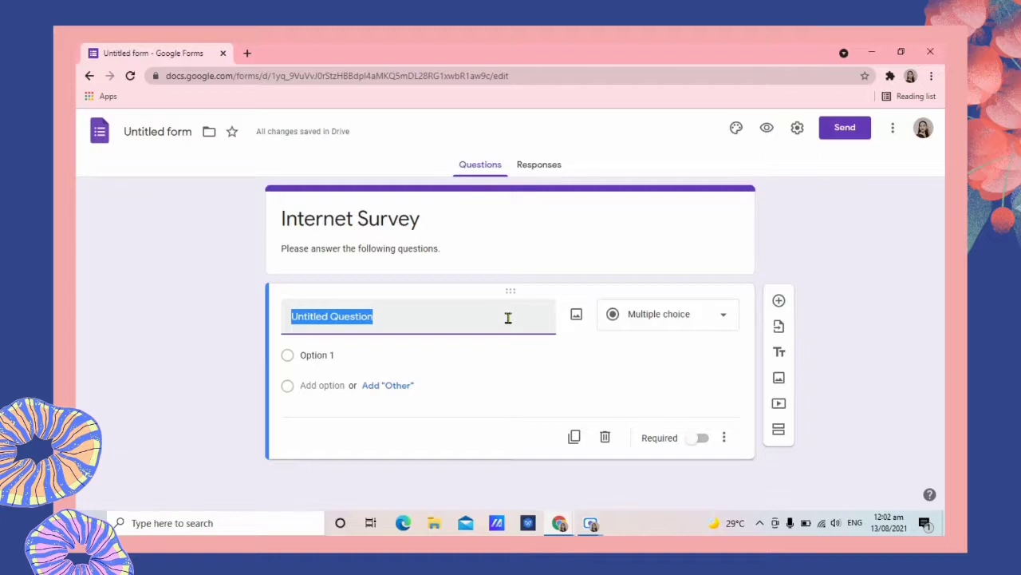
pyautogui.write('What is')
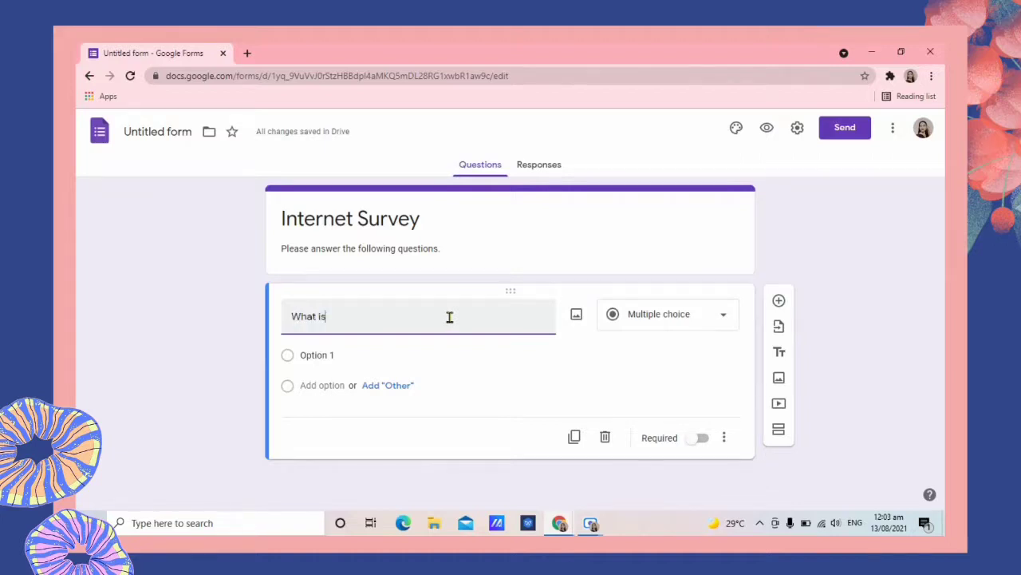
pyautogui.write(' your name?')
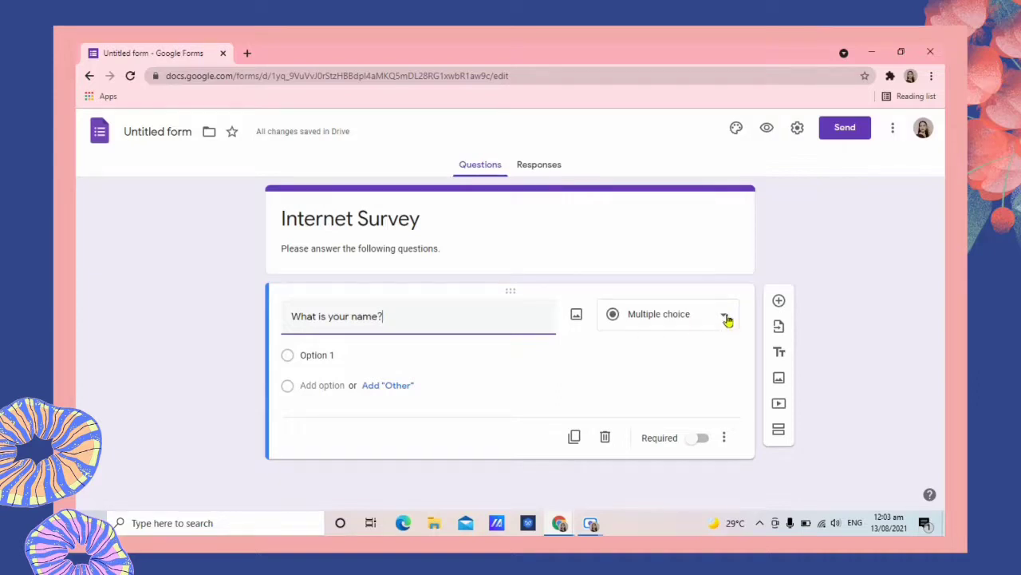
pyautogui.click(726, 317)
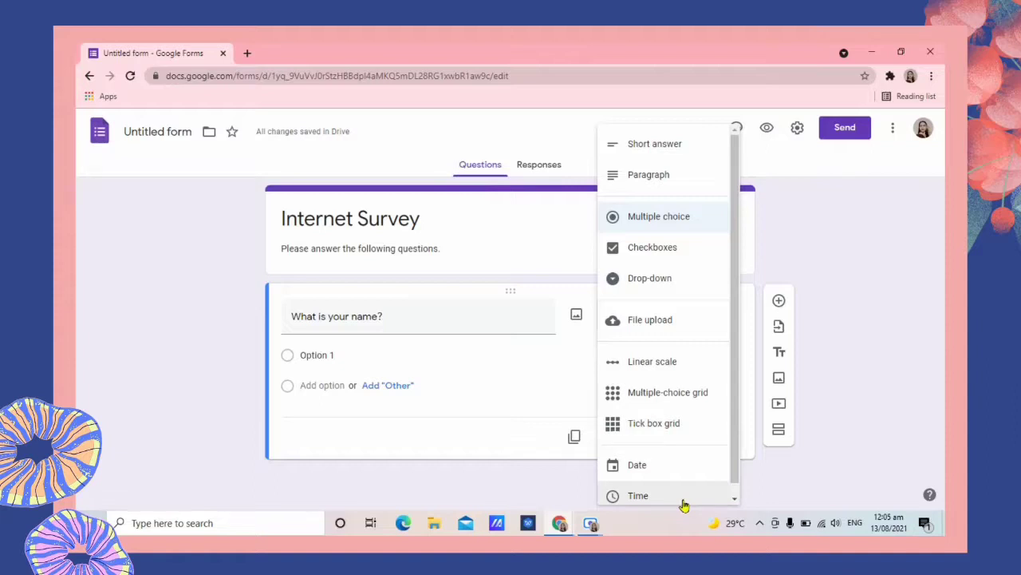
# Change the name question to Short answer and mark it required.
pyautogui.click(690, 154)
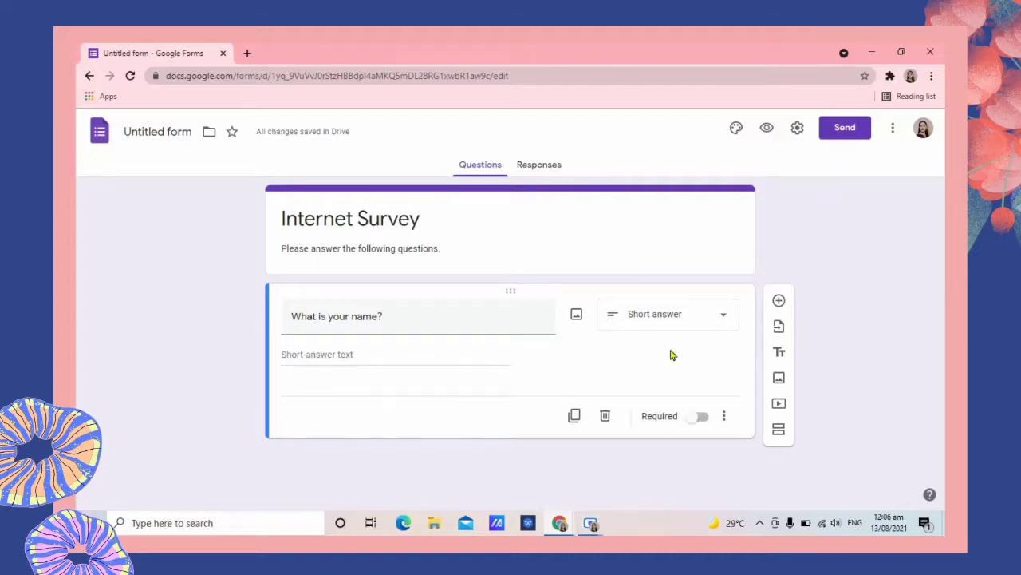
pyautogui.click(696, 423)
# Add a checkboxes question asking 'Which of the following do you own?'.
pyautogui.click(780, 305)
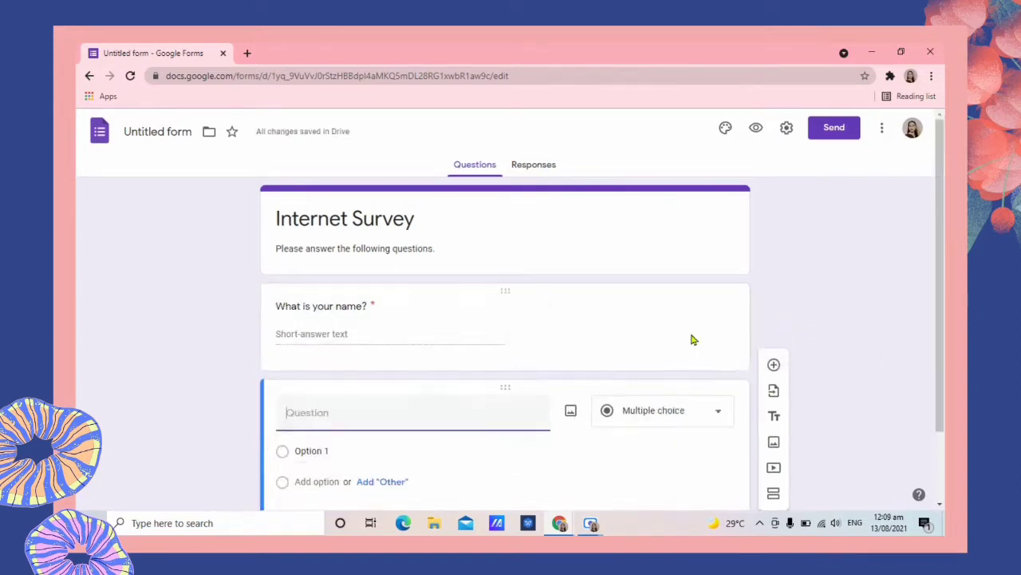
pyautogui.scroll(-1, 942, 229)
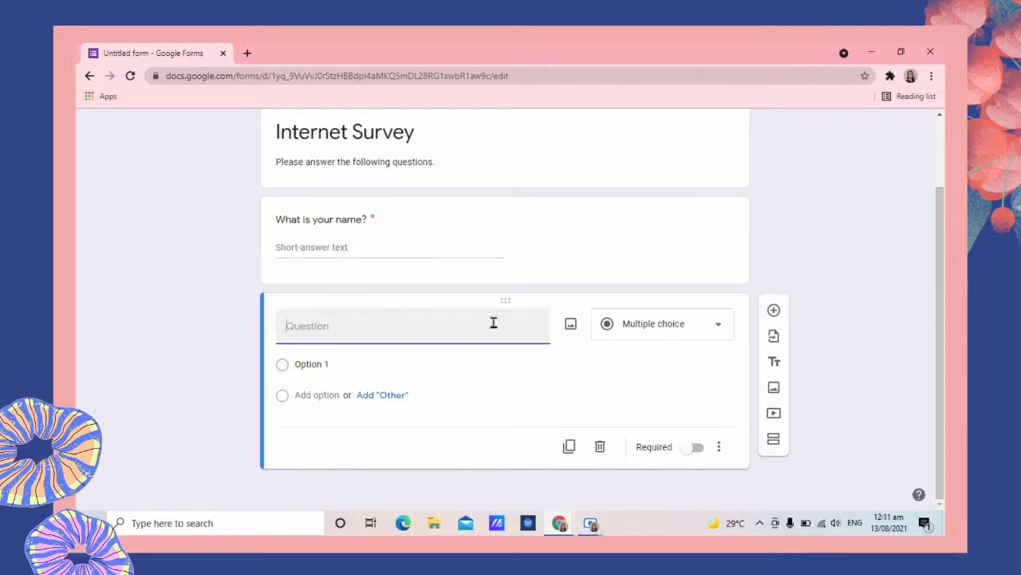
pyautogui.write('w')
pyautogui.press('BackSpace')
pyautogui.write('Which of the following d')
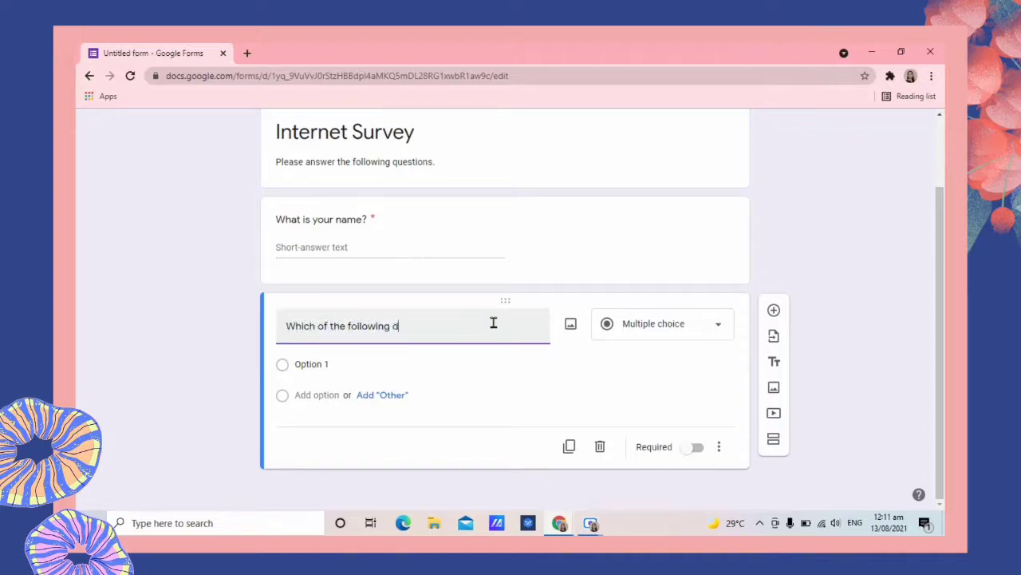
pyautogui.write('o you own?')
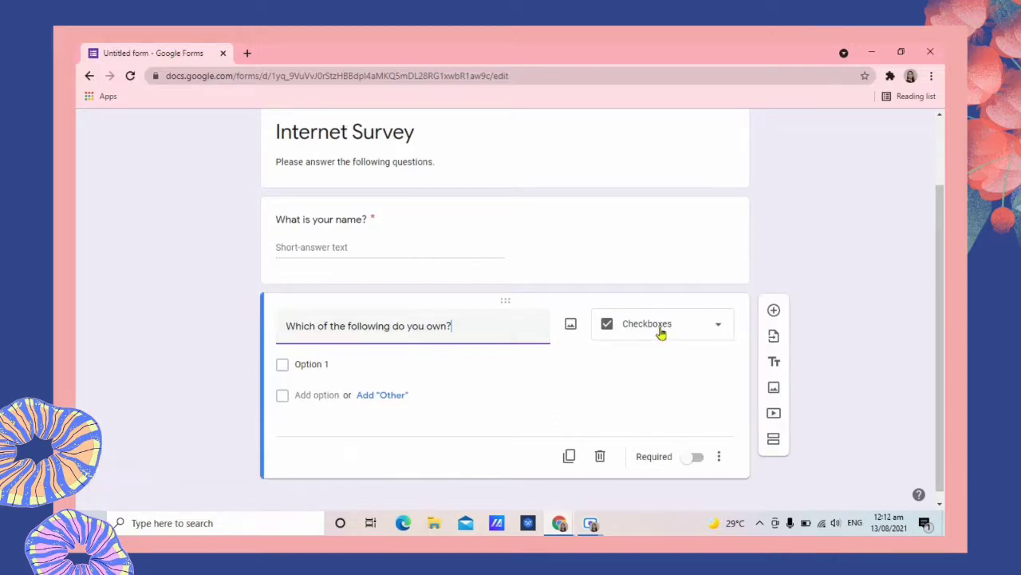
pyautogui.click(720, 326)
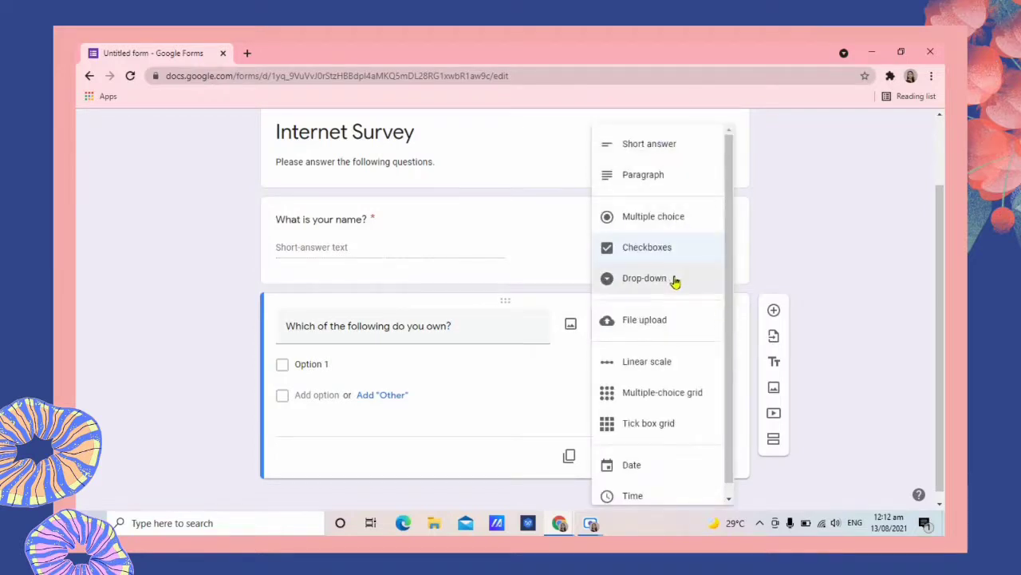
pyautogui.click(677, 249)
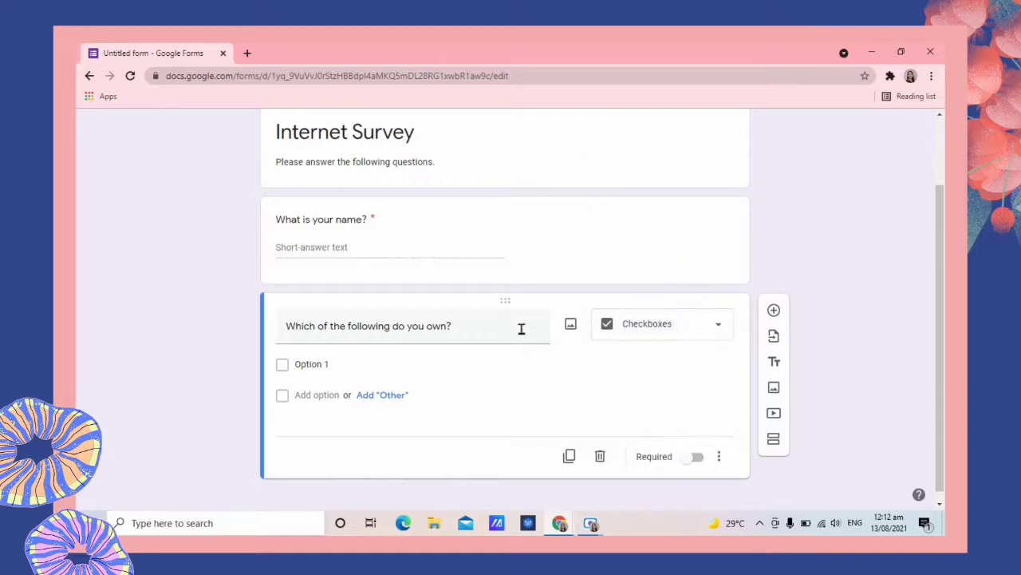
# Give it options Television, Computer, Tablet and Phone, and make it required.
pyautogui.click(358, 364)
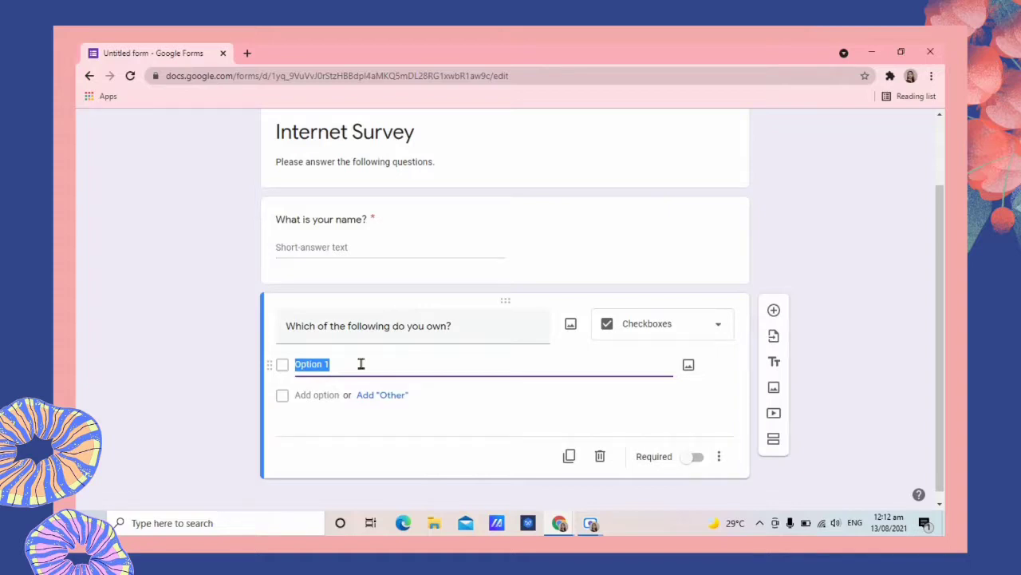
pyautogui.write('Television')
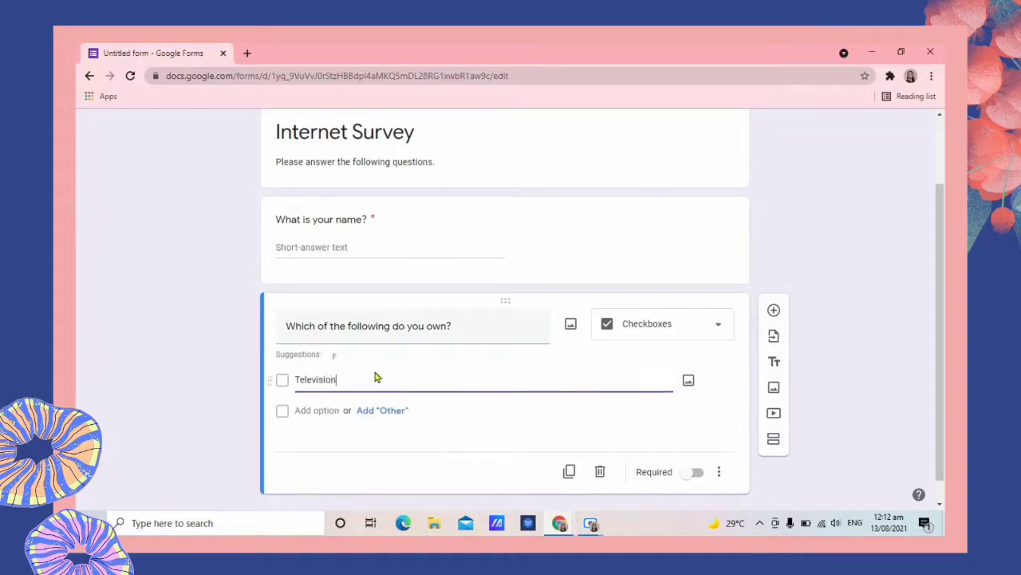
pyautogui.click(323, 409)
pyautogui.write('Computer')
pyautogui.press('Return')
pyautogui.write('Tablet')
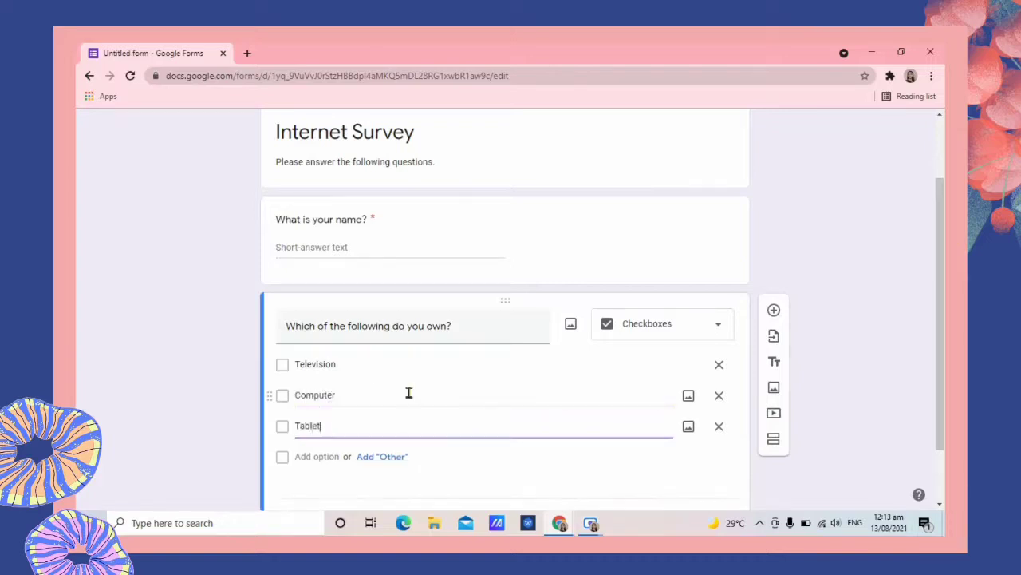
pyautogui.press('Return')
pyautogui.write('Phone')
pyautogui.moveTo(938, 267); pyautogui.dragTo(937, 301)
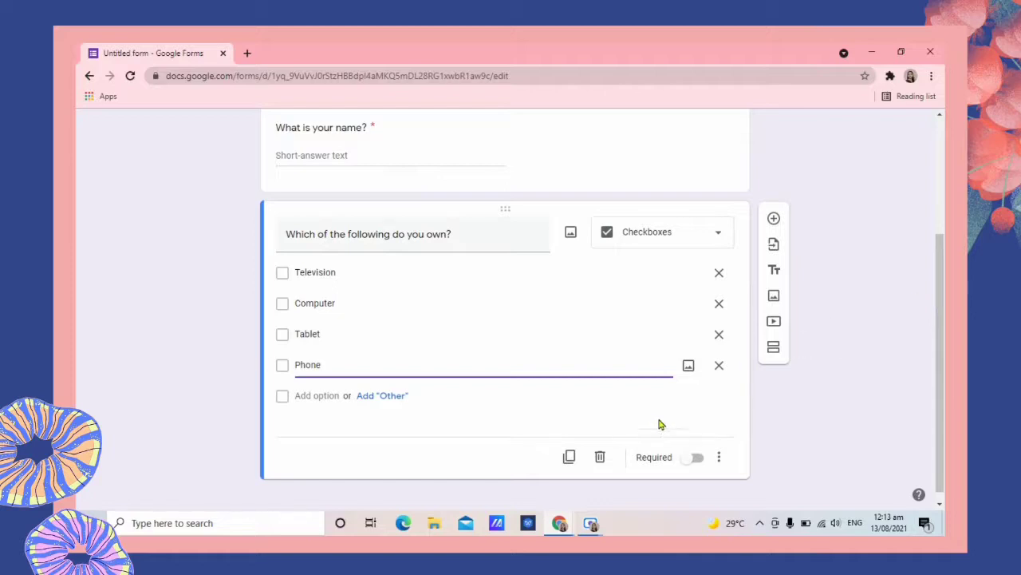
pyautogui.click(691, 462)
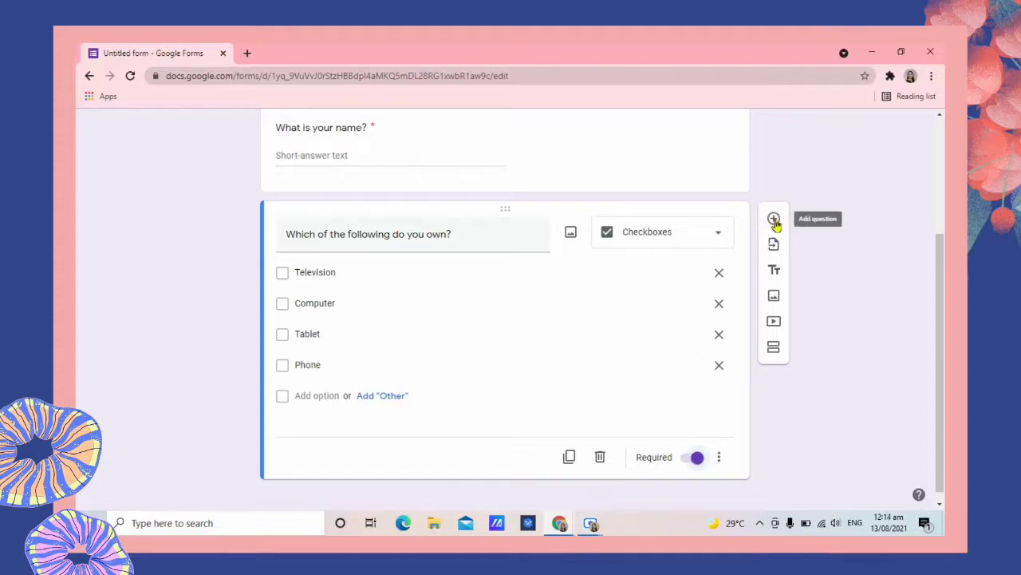
# Add 'How often do you use the internet?' with options 'Everyday' and 'Once or twice a day'.
pyautogui.click(774, 220)
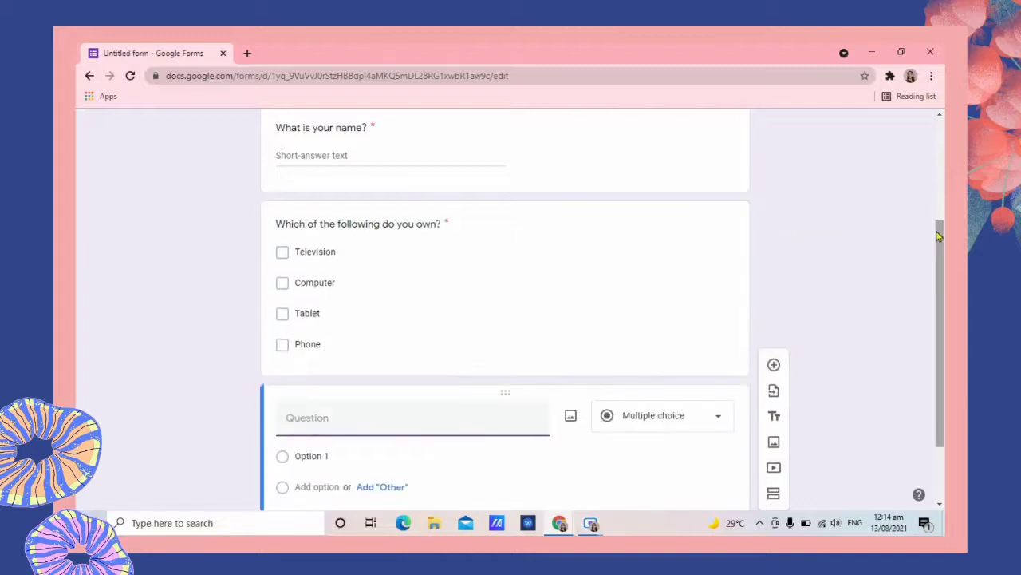
pyautogui.write('How often do you use the internet?')
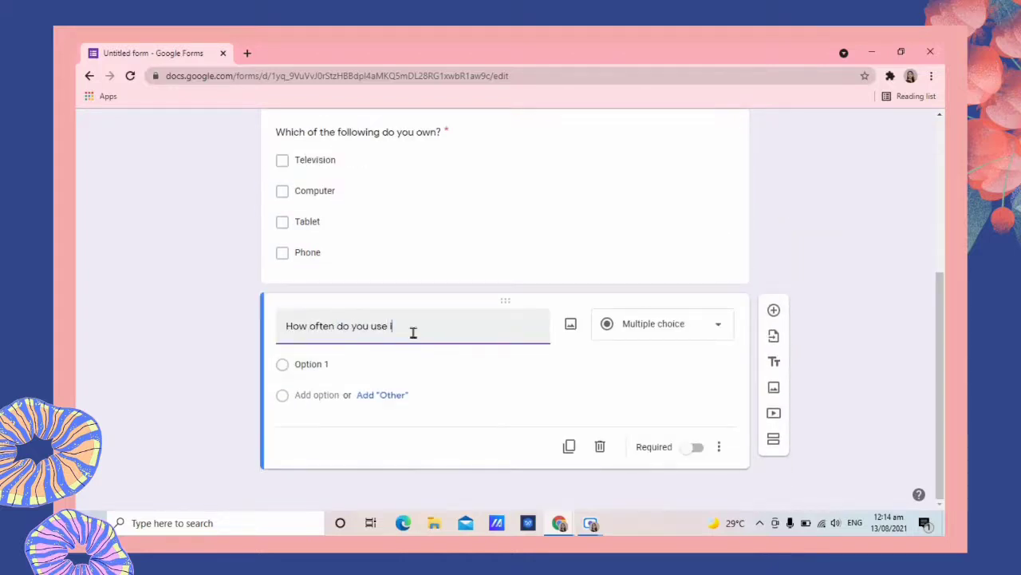
pyautogui.click(679, 340)
pyautogui.click(427, 364)
pyautogui.write('Everyday')
pyautogui.press('Return')
pyautogui.write('Once in')
pyautogui.press('BackSpace')
pyautogui.press('BackSpace')
pyautogui.write('or twice a day')
# Add options 'Only a couple of times in a week', 'Very less in a month', 'I don't use the internet at all', and make it required.
pyautogui.press('Return')
pyautogui.write('O')
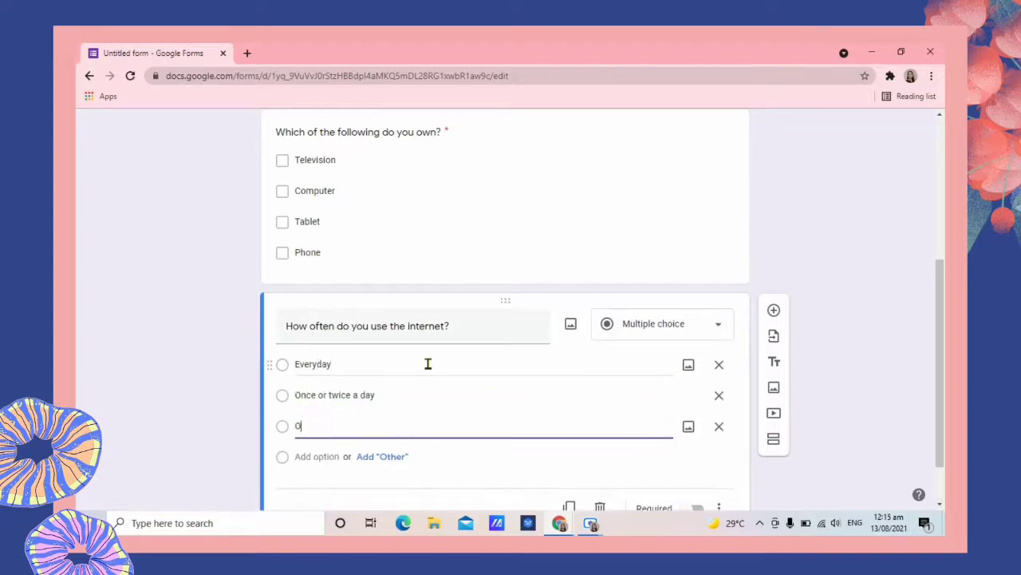
pyautogui.write('nly a couple of times in a week')
pyautogui.press('Return')
pyautogui.write('Very less in a month')
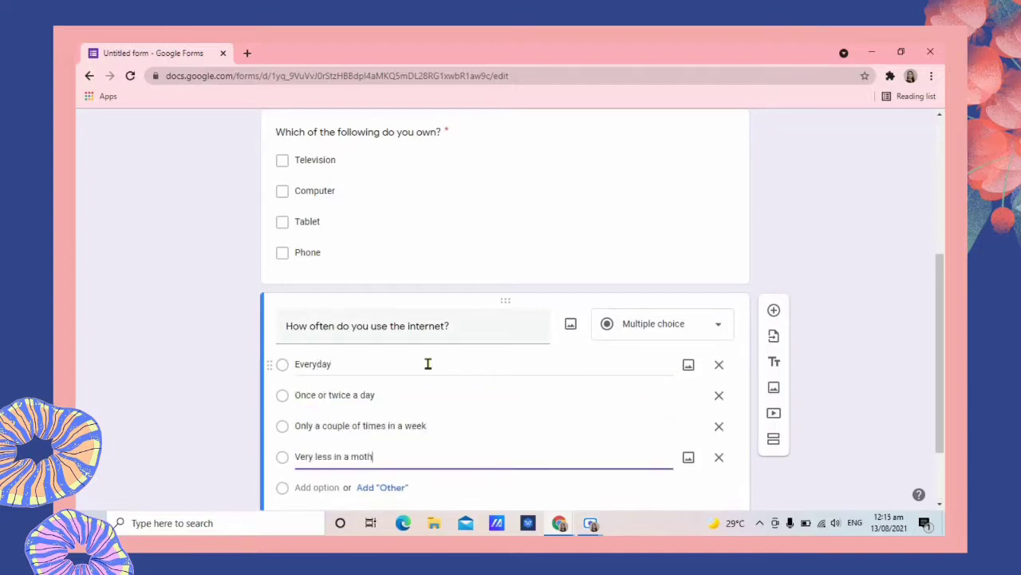
pyautogui.press('Return')
pyautogui.write("I don't use the internet at all")
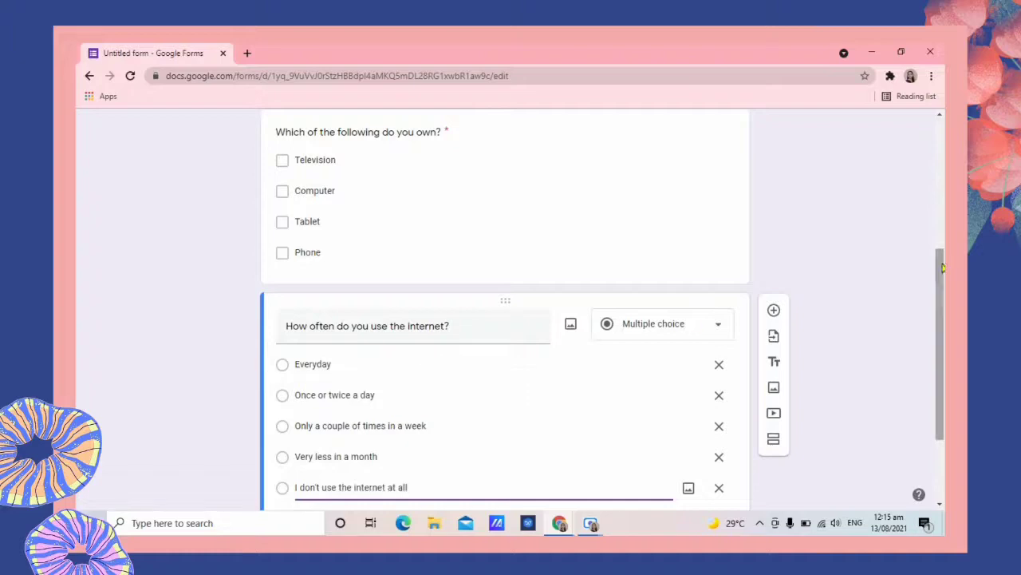
pyautogui.scroll(-2, 798, 317)
pyautogui.click(688, 452)
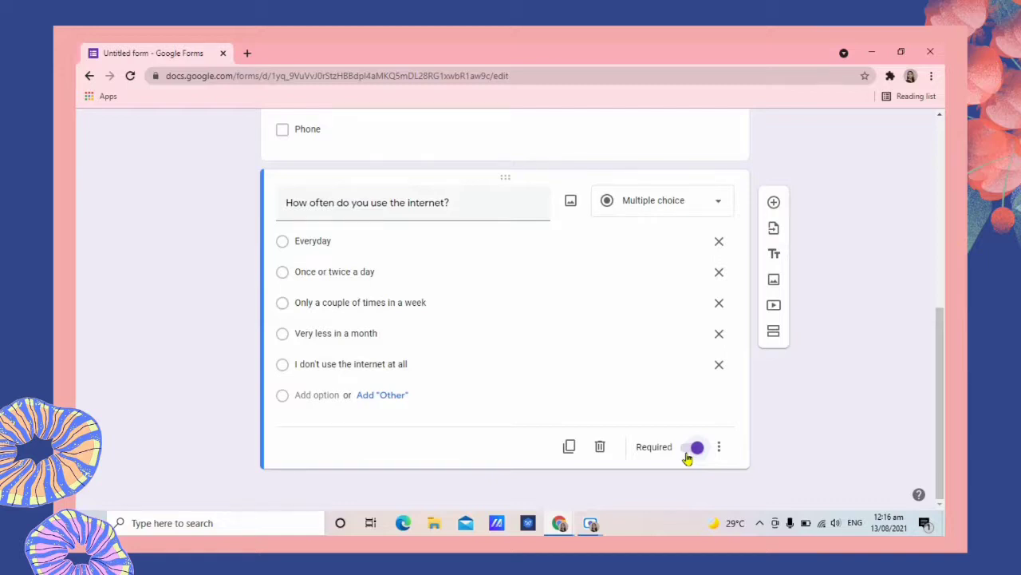
pyautogui.scroll(1, 778, 376)
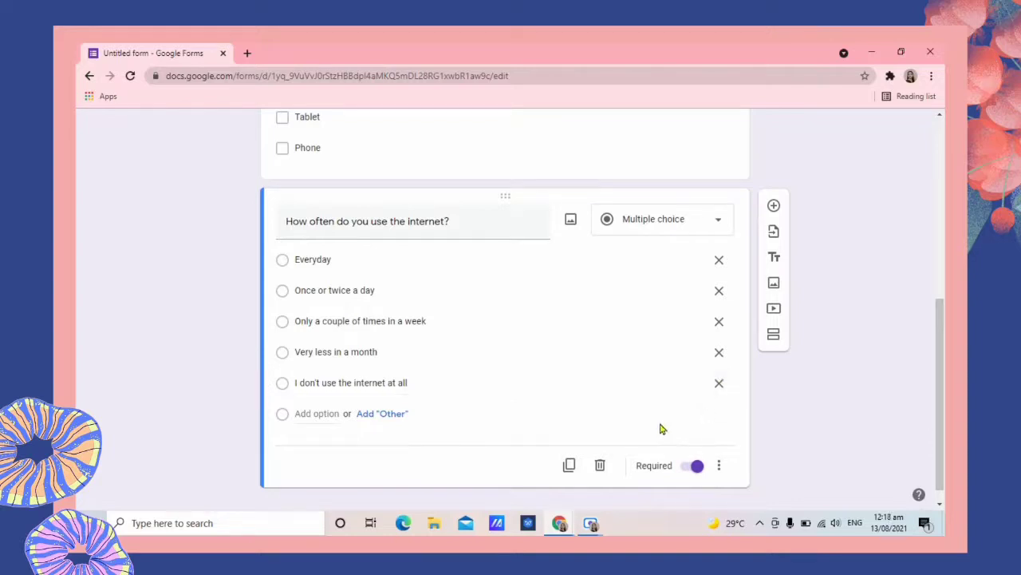
# Insert the first 'using internet' image search result into the internet usage question.
pyautogui.click(571, 221)
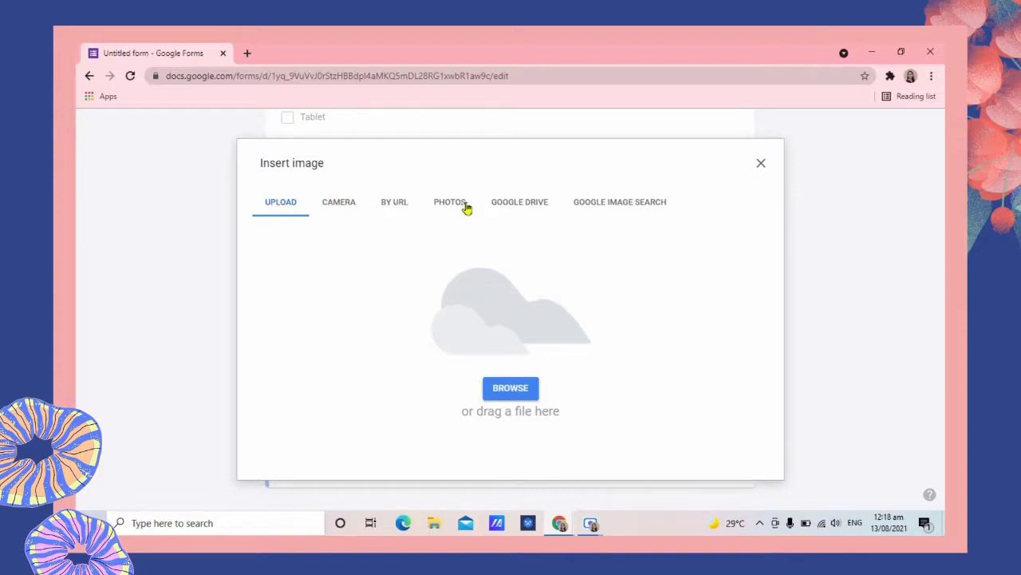
pyautogui.click(611, 210)
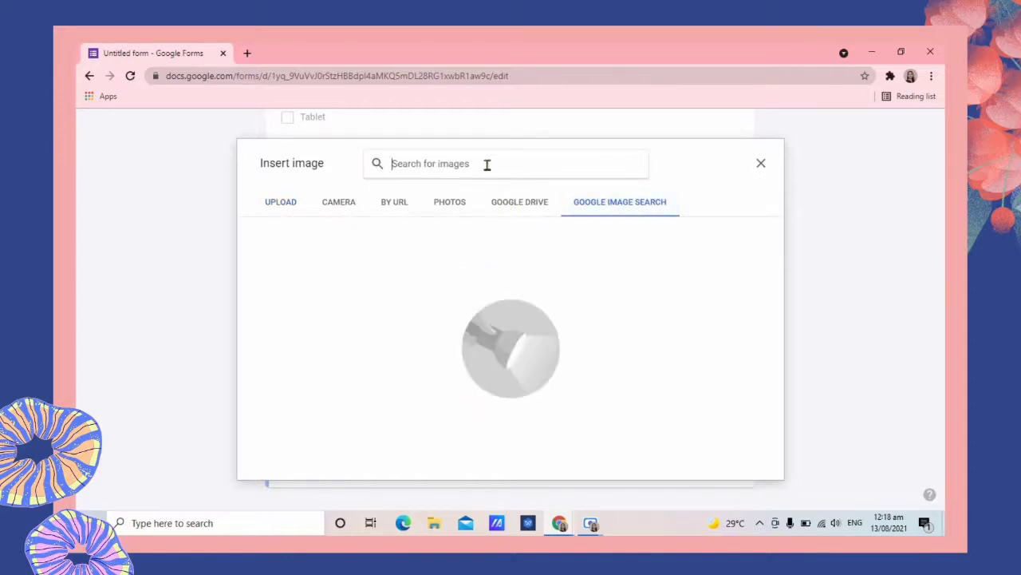
pyautogui.write('using internet')
pyautogui.press('Return')
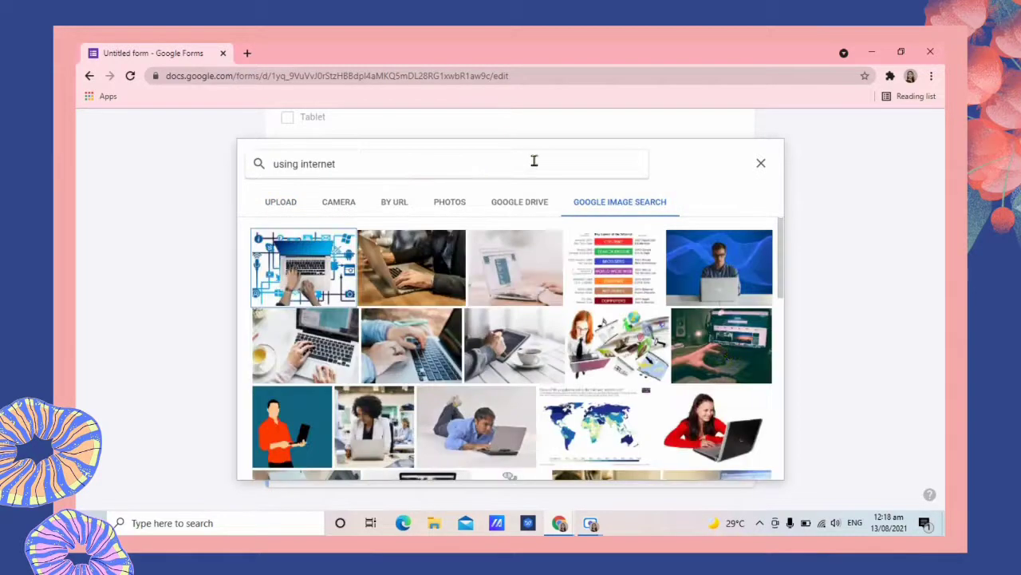
pyautogui.click(300, 297)
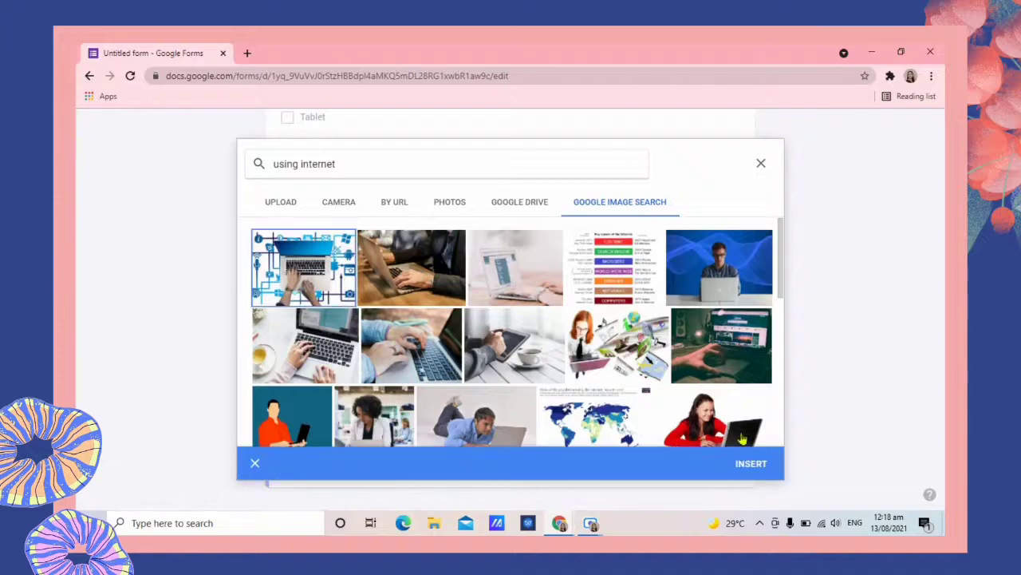
pyautogui.click(746, 471)
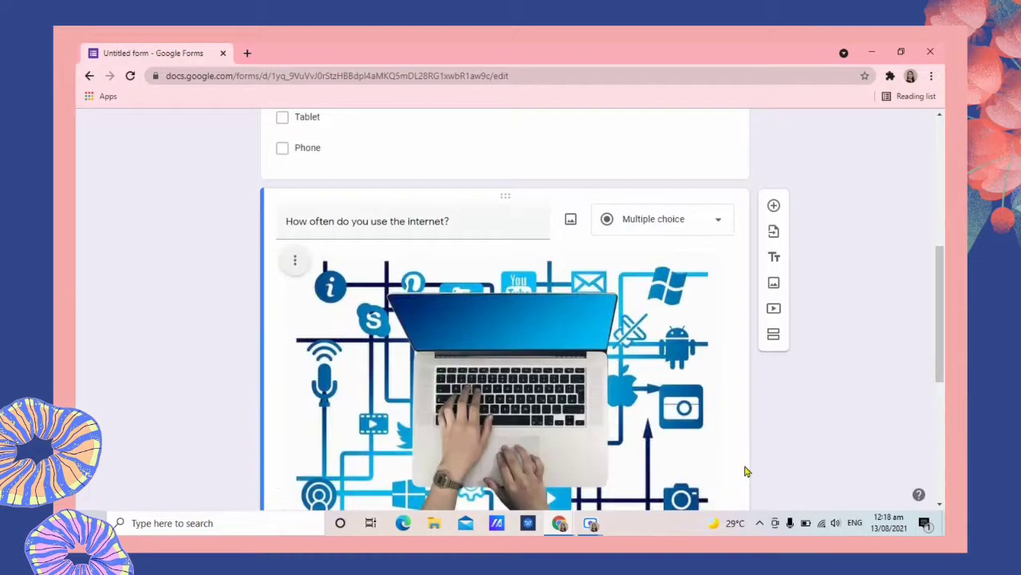
pyautogui.moveTo(939, 336); pyautogui.dragTo(942, 397)
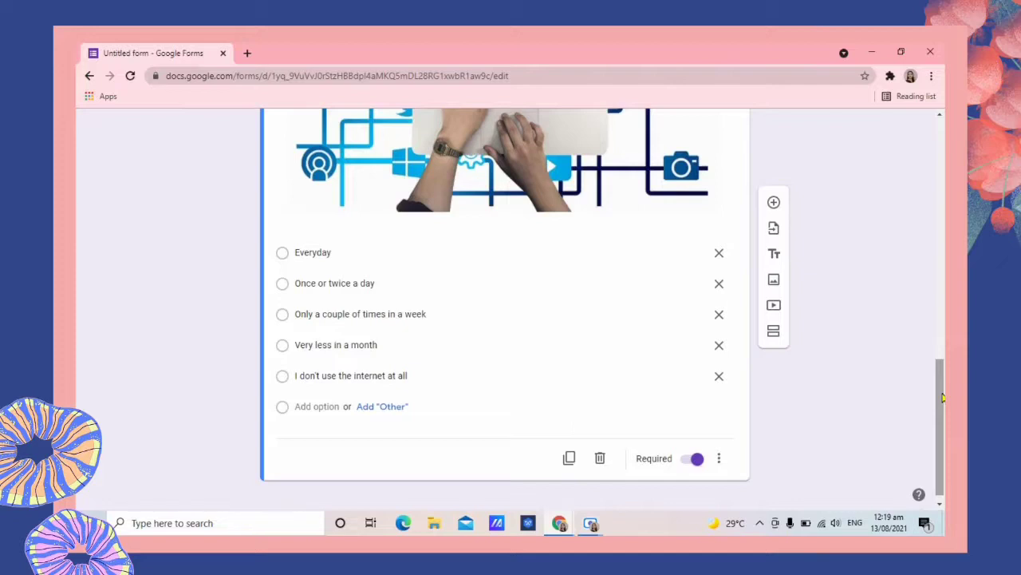
pyautogui.moveTo(943, 397); pyautogui.dragTo(940, 394)
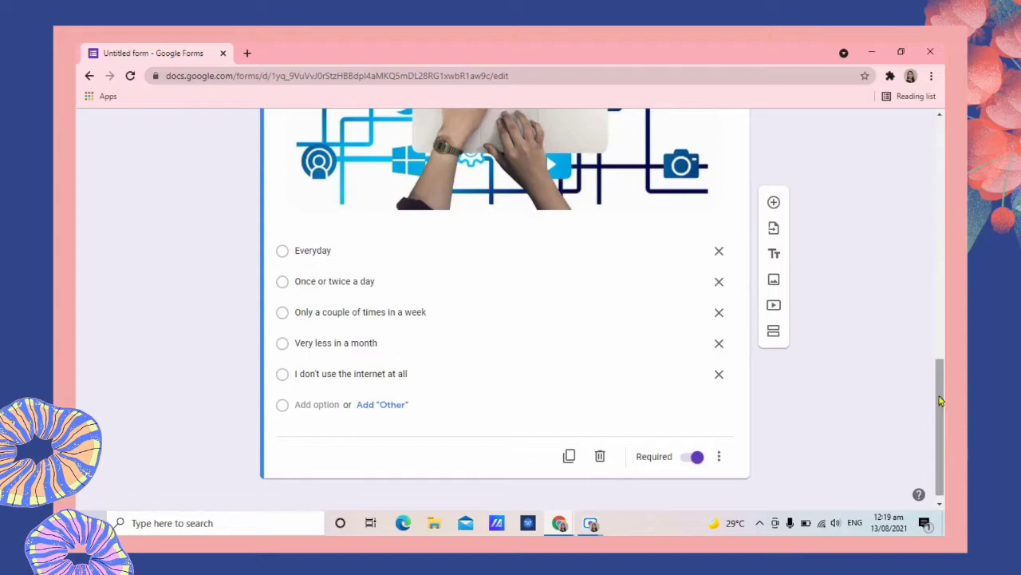
pyautogui.click(773, 336)
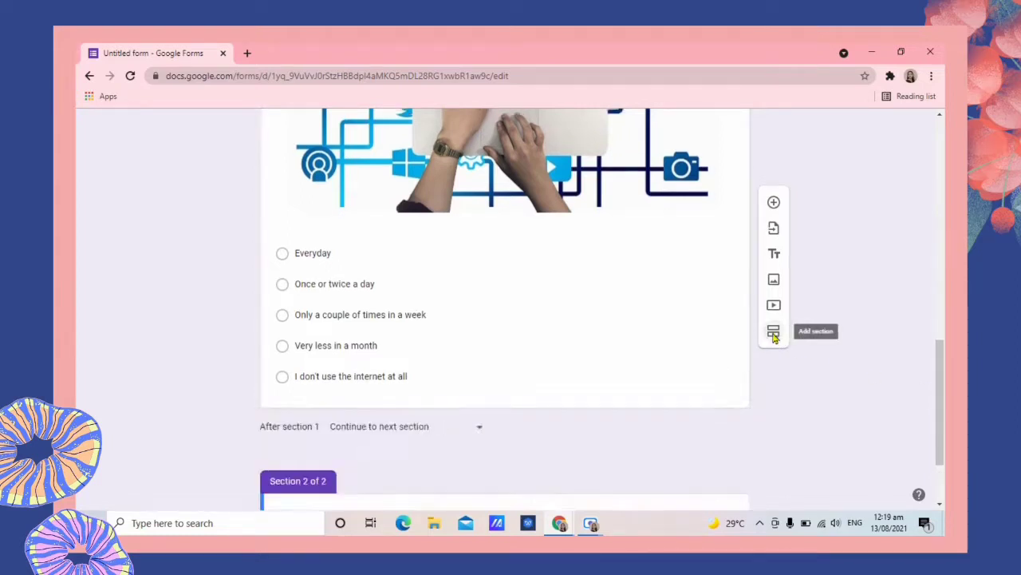
pyautogui.moveTo(940, 381); pyautogui.dragTo(941, 439)
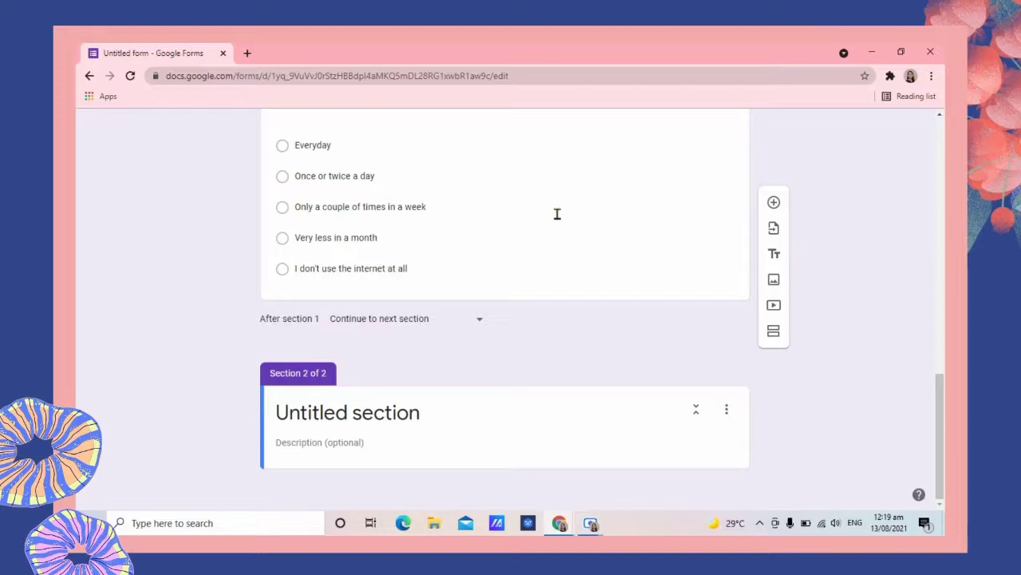
pyautogui.click(381, 415)
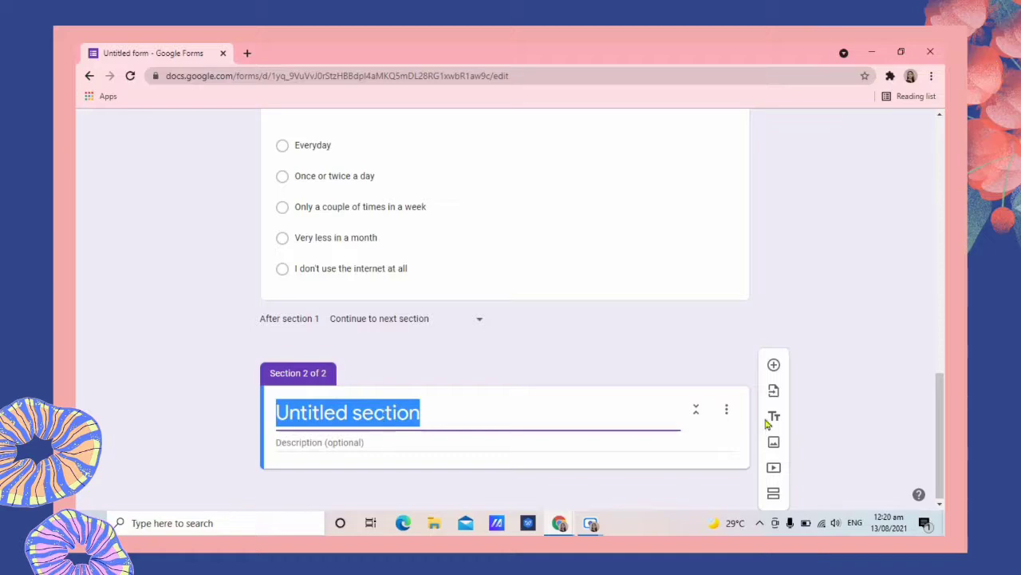
pyautogui.click(726, 408)
pyautogui.click(813, 447)
pyautogui.moveTo(938, 415); pyautogui.dragTo(936, 262)
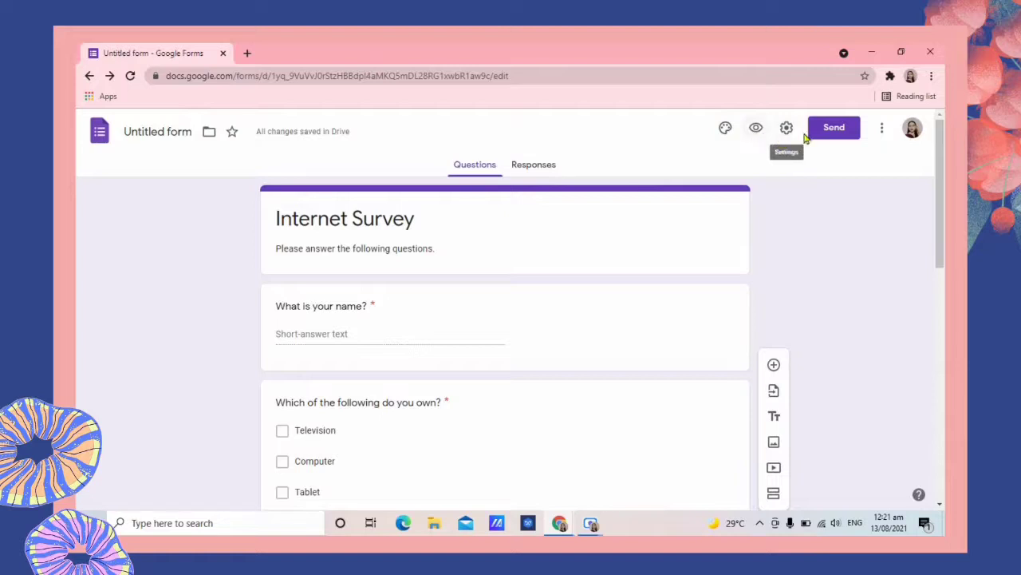
# Choose the green swatch as the form's theme colour.
pyautogui.click(726, 129)
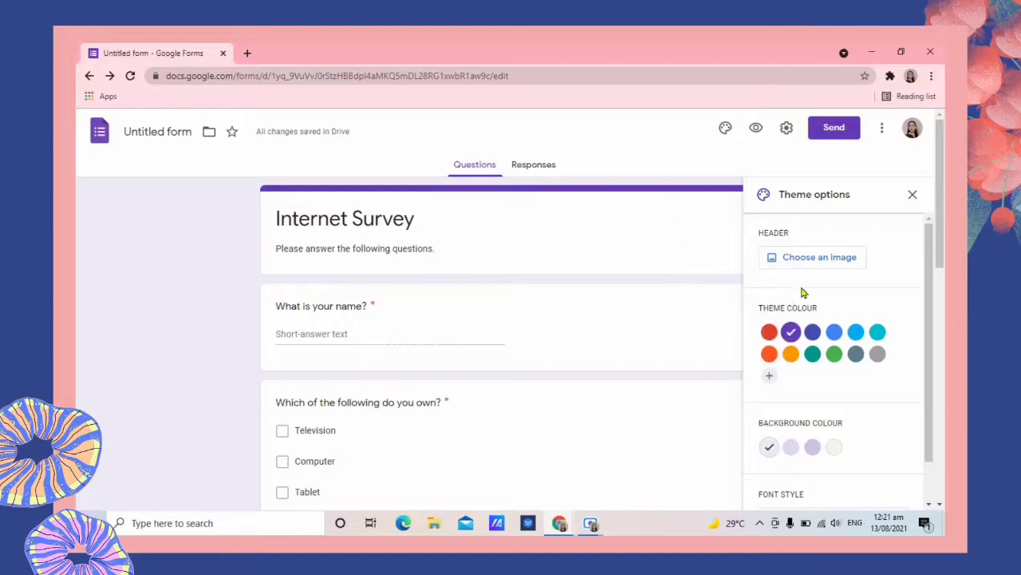
pyautogui.click(835, 356)
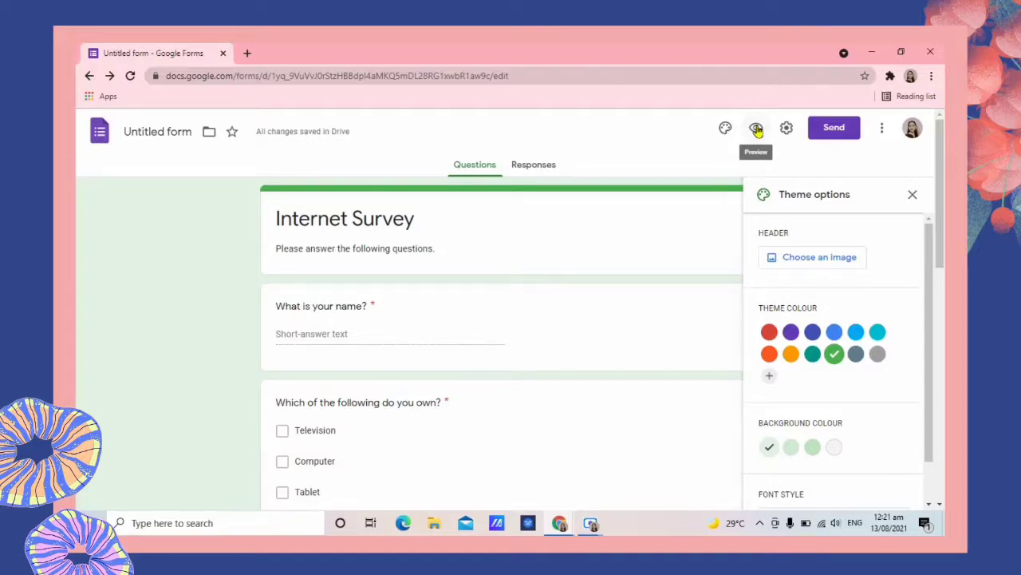
# Preview the Internet Survey as respondents see it and scroll through it.
pyautogui.click(756, 129)
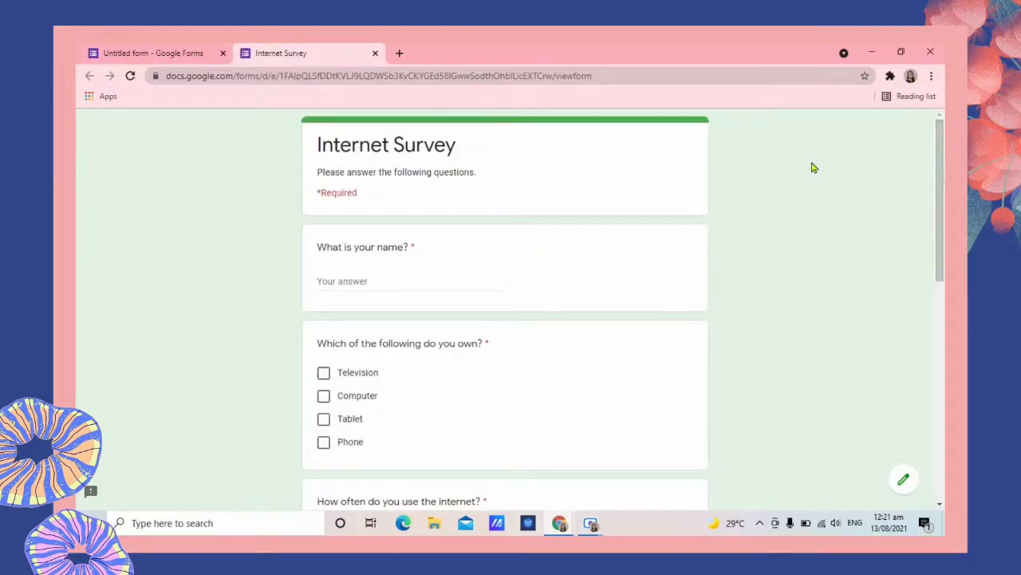
pyautogui.scroll(-1, 591, 152)
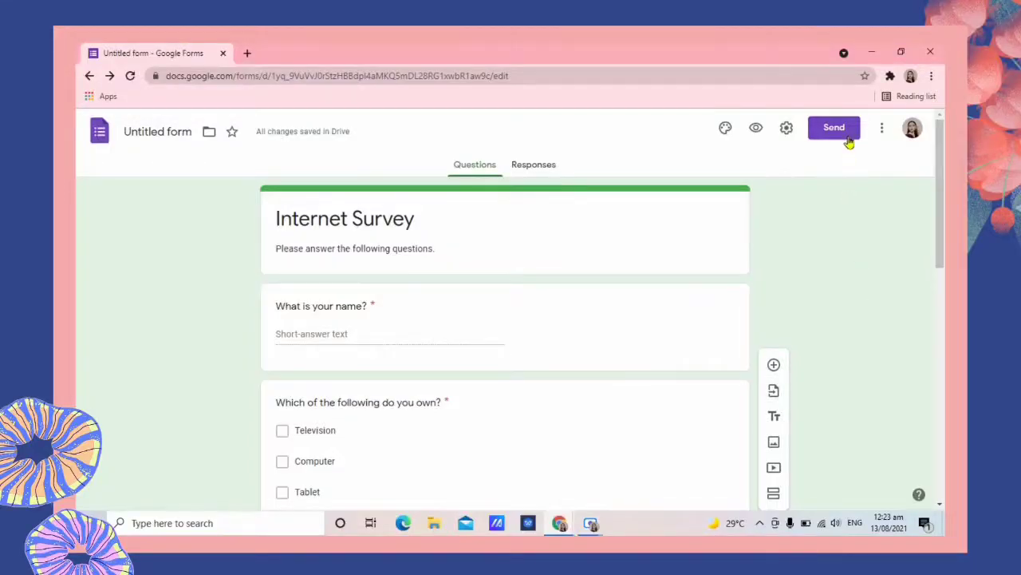
# Email the form to the recipient with Collect emails on, then view the invitation in Gmail.
pyautogui.click(844, 137)
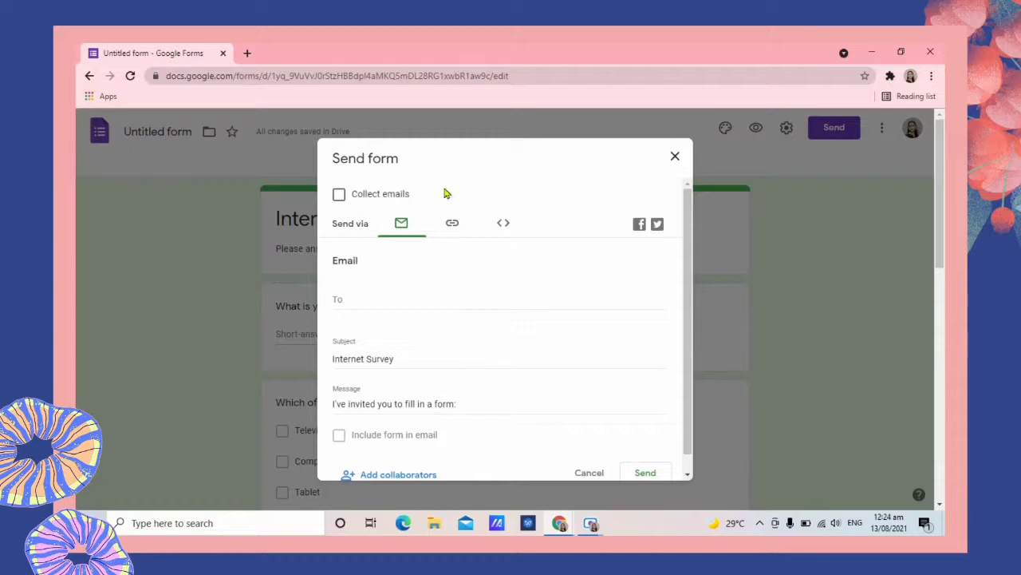
pyautogui.click(339, 196)
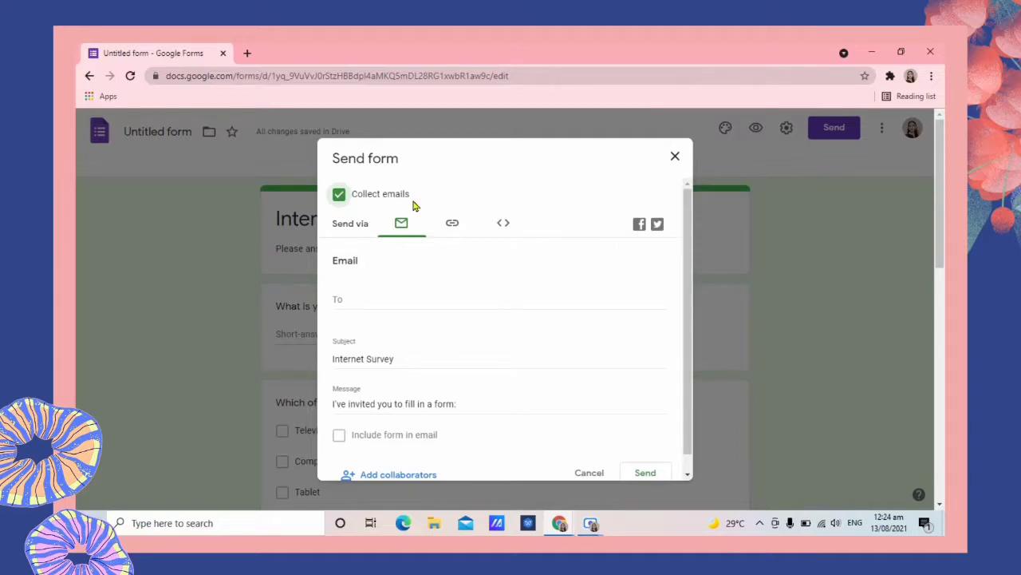
pyautogui.click(363, 295)
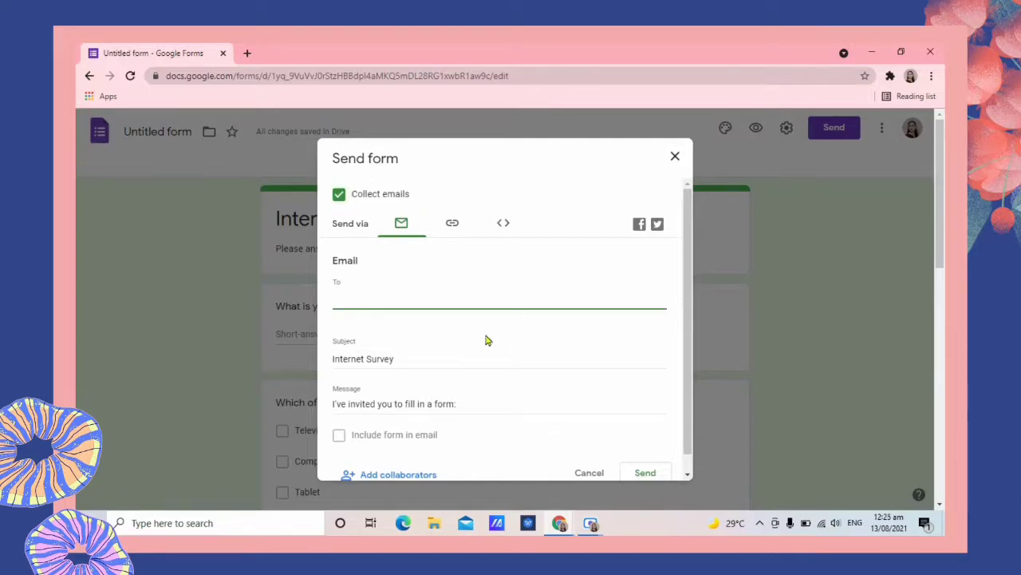
pyautogui.click(437, 357)
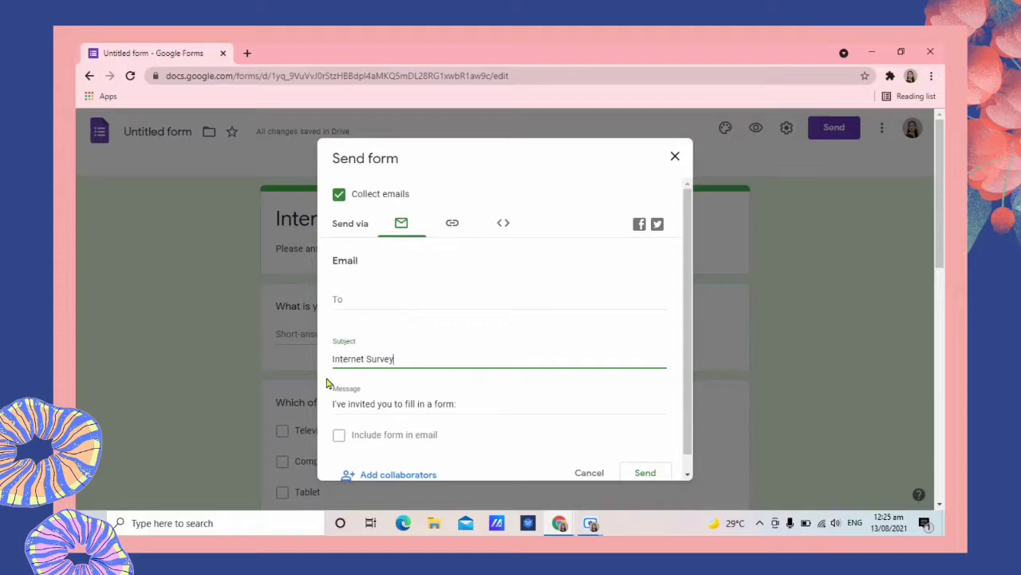
pyautogui.click(429, 299)
pyautogui.scroll(-1, 401, 418)
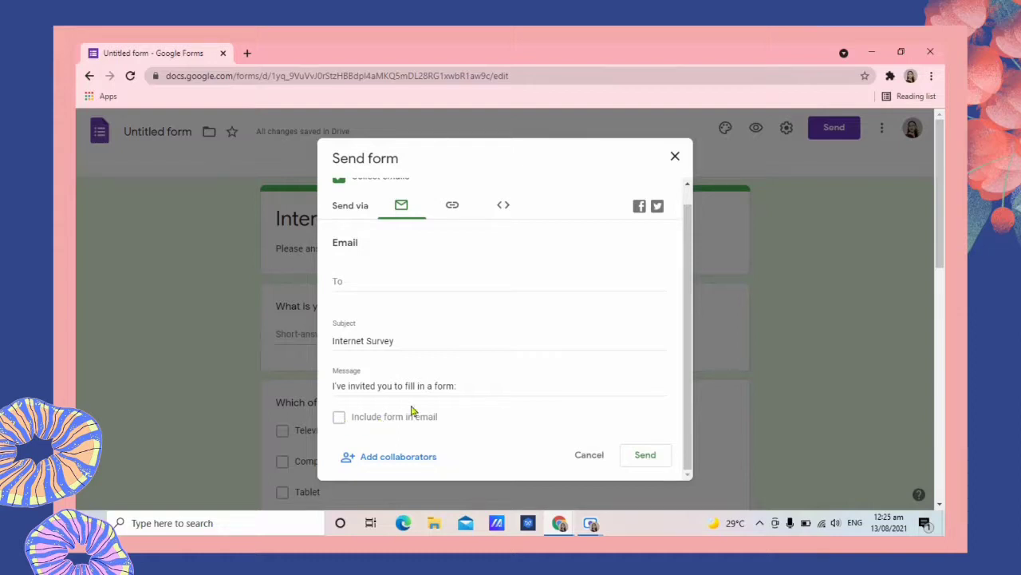
pyautogui.click(490, 389)
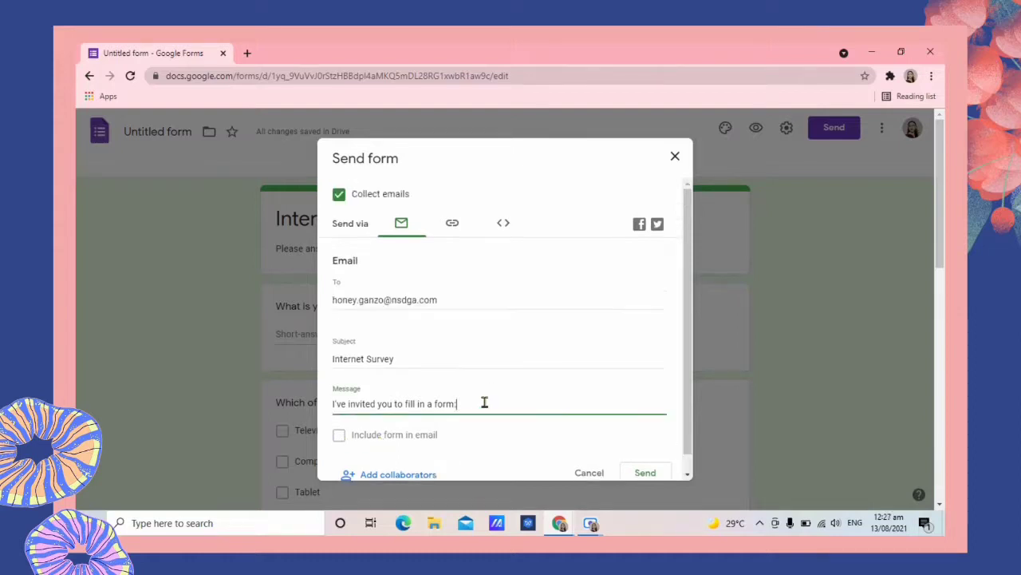
pyautogui.click(645, 472)
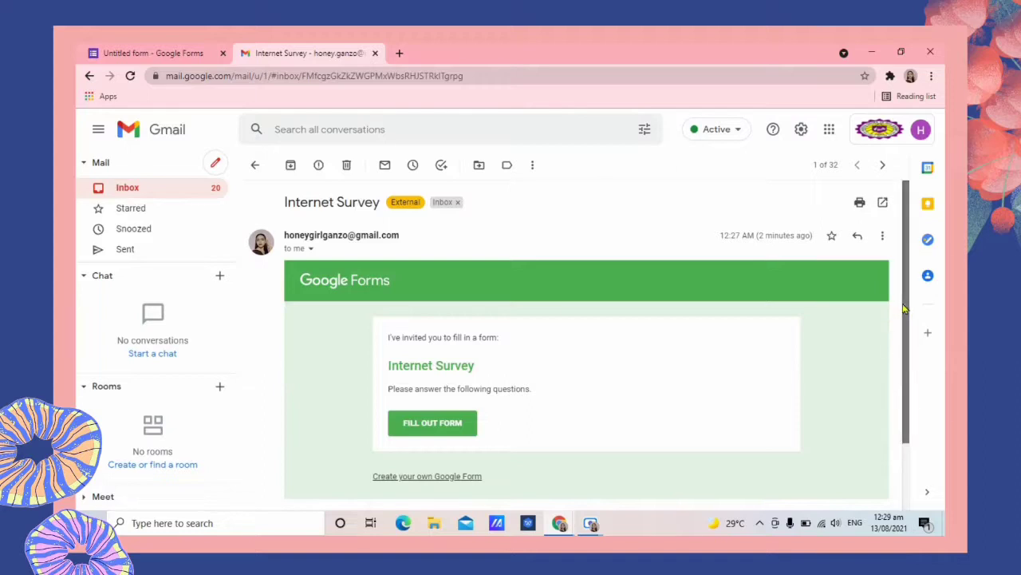
pyautogui.moveTo(904, 309); pyautogui.dragTo(904, 325)
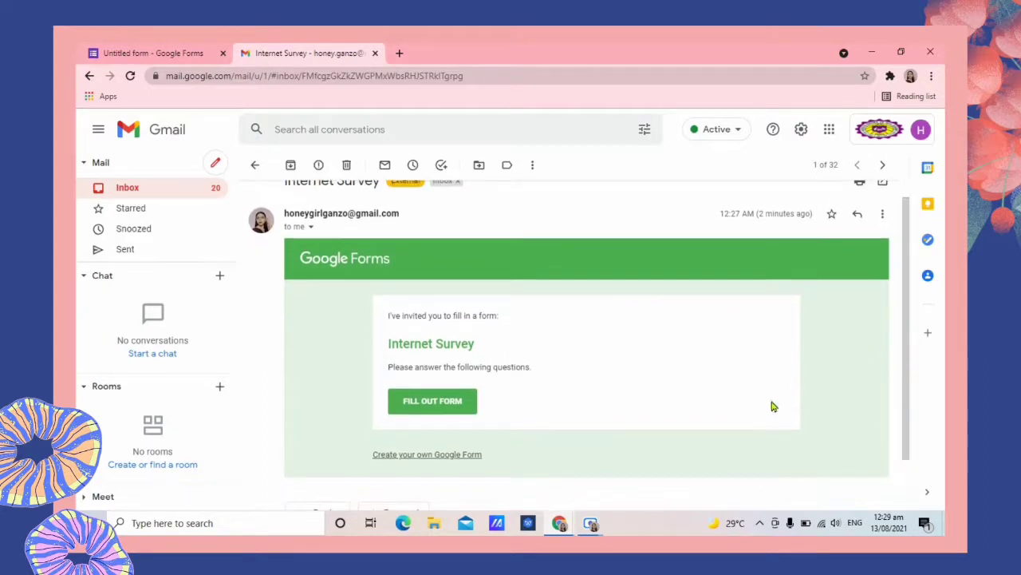
# Open the survey from the invitation email and enter the respondent's email address and name.
pyautogui.click(464, 410)
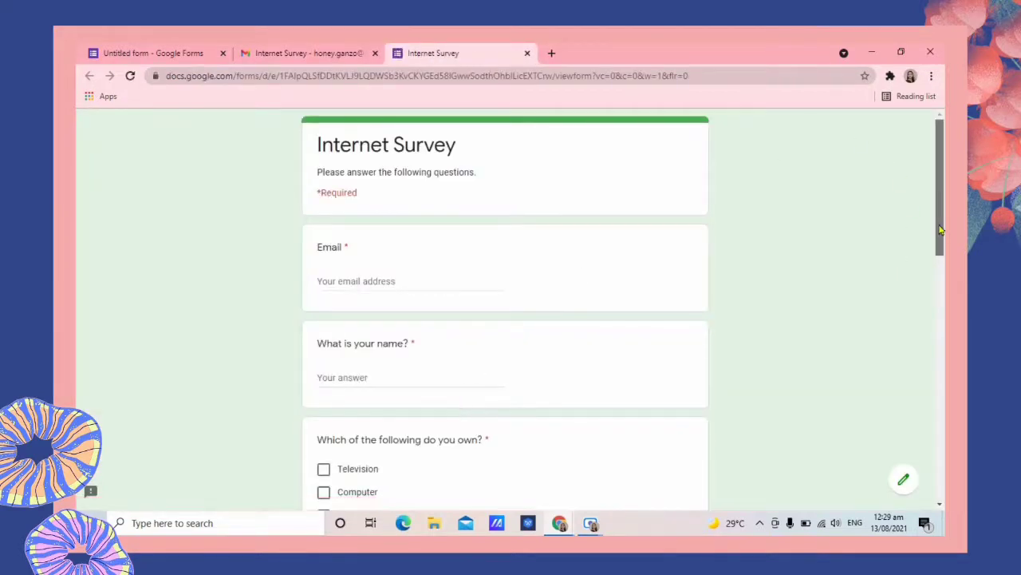
pyautogui.scroll(-2, 893, 277)
pyautogui.scroll(2, 893, 276)
pyautogui.click(381, 277)
pyautogui.click(357, 380)
# Tick Television, Computer and Phone as the owned devices.
pyautogui.moveTo(940, 205); pyautogui.dragTo(944, 288)
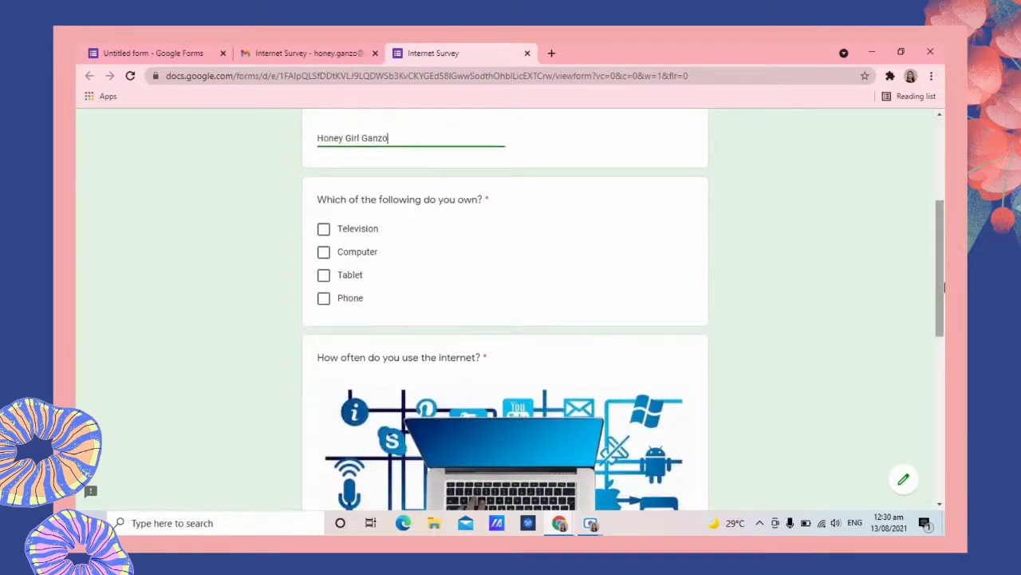
pyautogui.click(324, 228)
pyautogui.click(323, 251)
pyautogui.click(323, 298)
# Answer Everyday for internet use, request an emailed copy, and submit the response.
pyautogui.moveTo(944, 233); pyautogui.dragTo(944, 340)
pyautogui.click(324, 362)
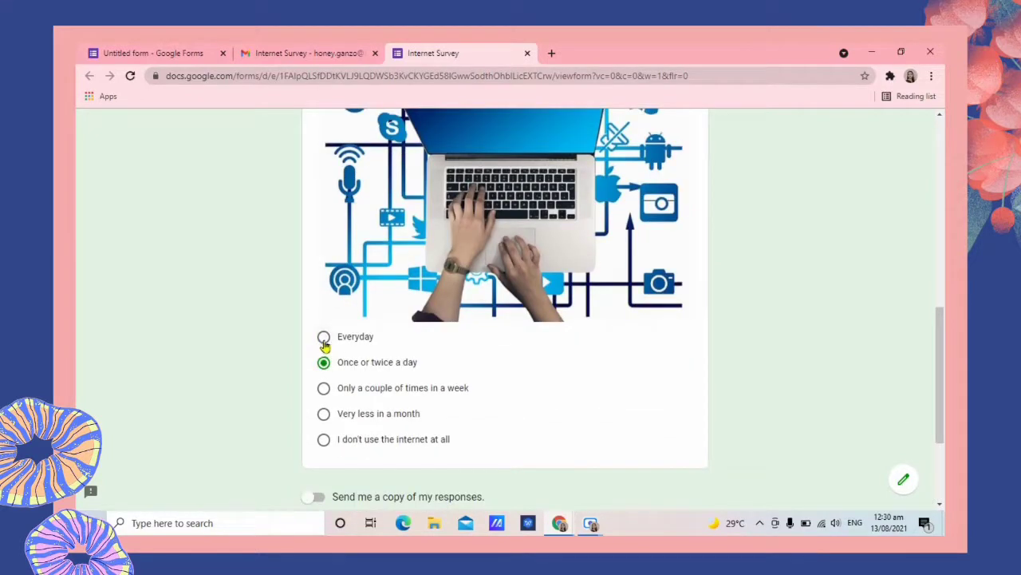
pyautogui.click(323, 337)
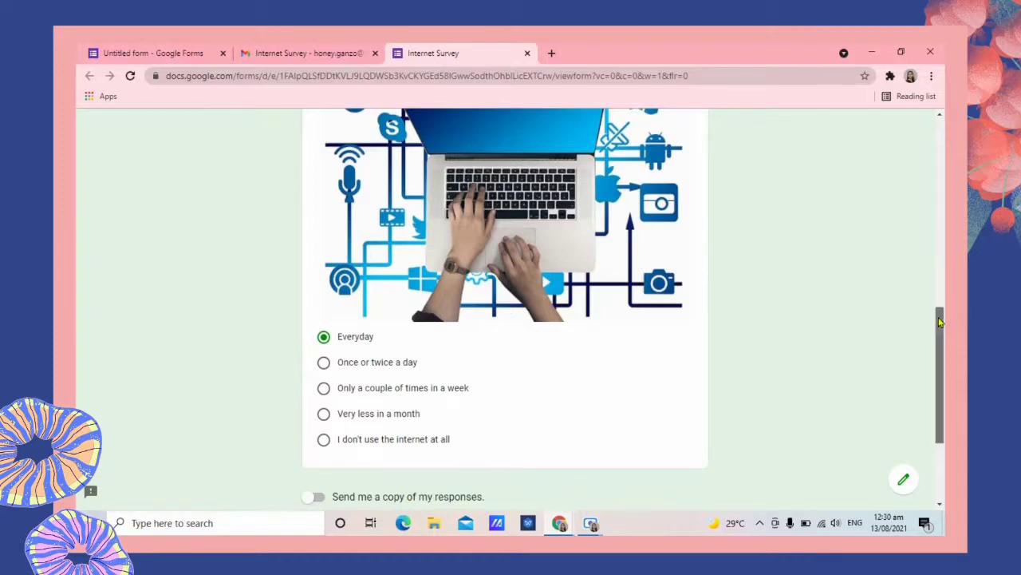
pyautogui.moveTo(939, 321); pyautogui.dragTo(942, 369)
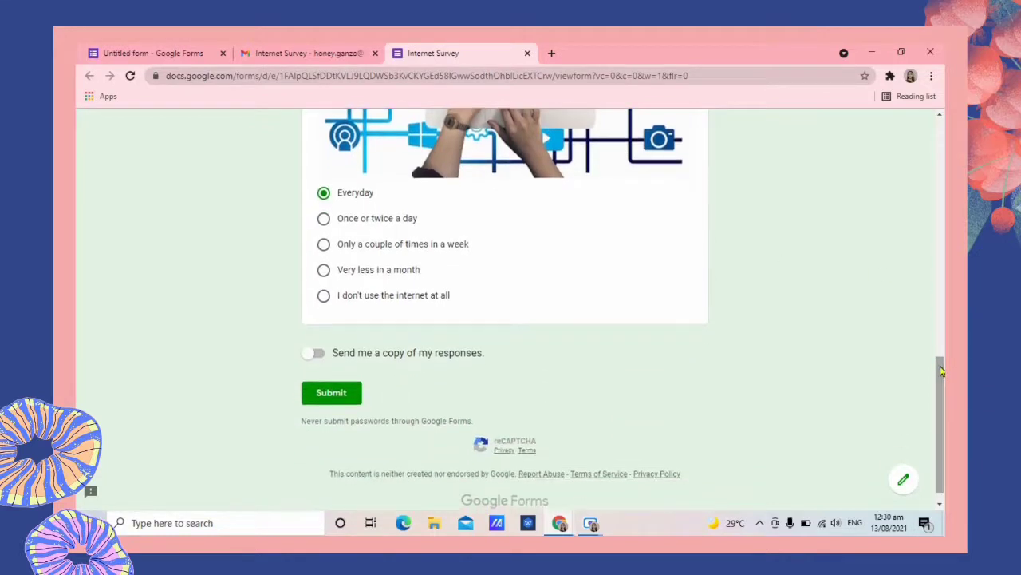
pyautogui.click(313, 358)
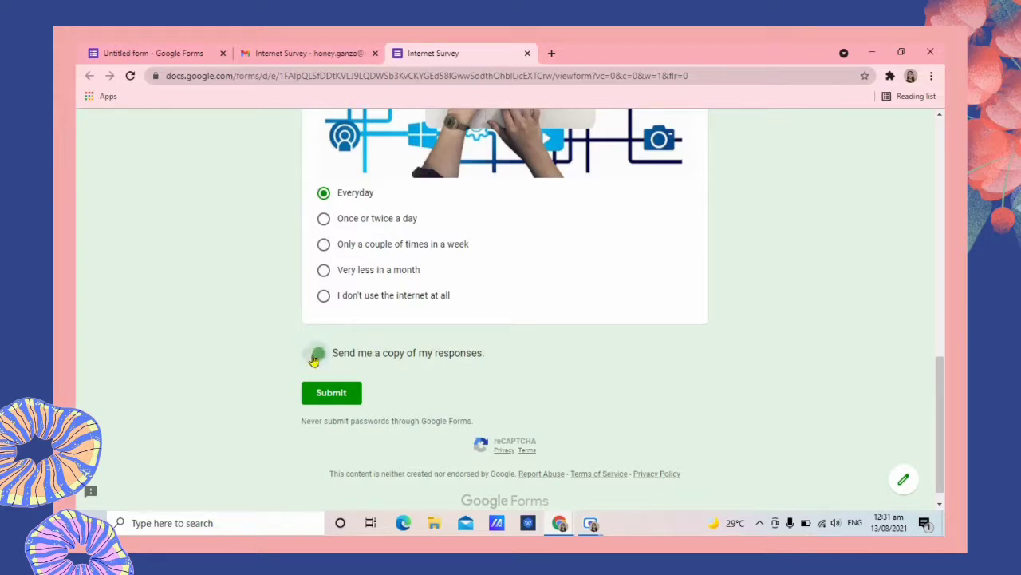
pyautogui.click(345, 403)
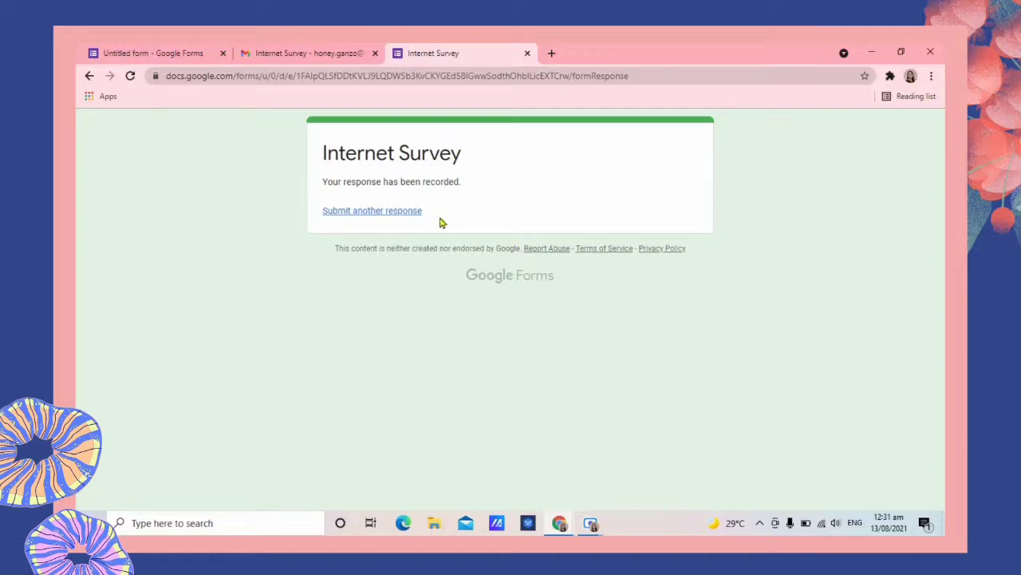
# Review the Responses summary: 1 response, Television, Computer and Phone 100%, Everyday 100%.
pyautogui.click(170, 57)
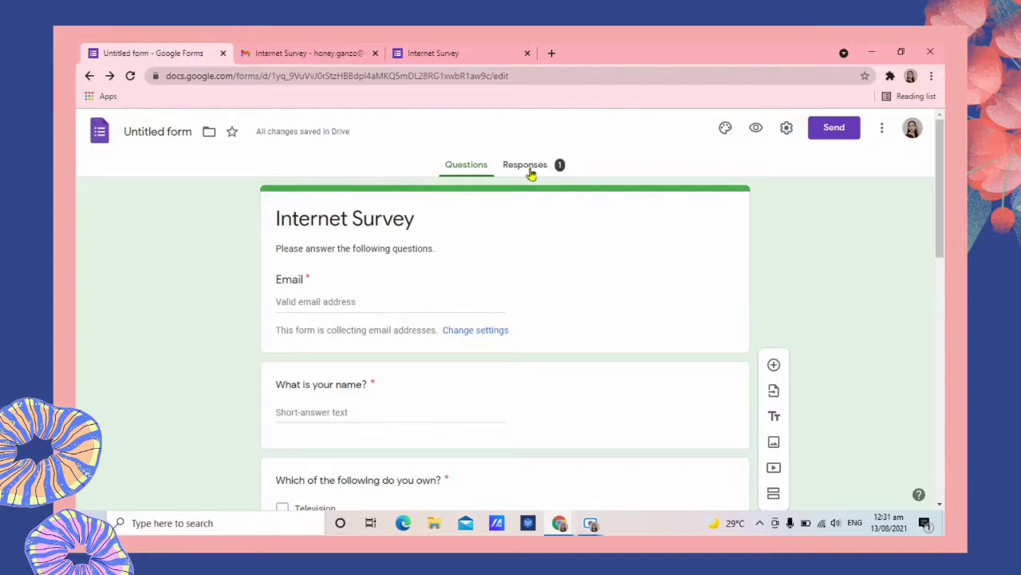
pyautogui.click(528, 170)
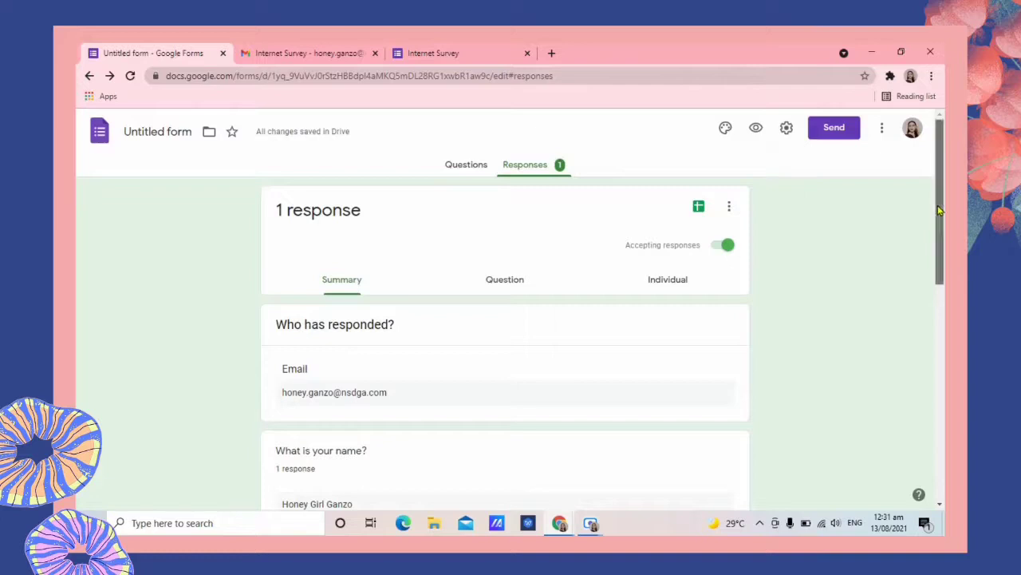
pyautogui.scroll(-2, 938, 210)
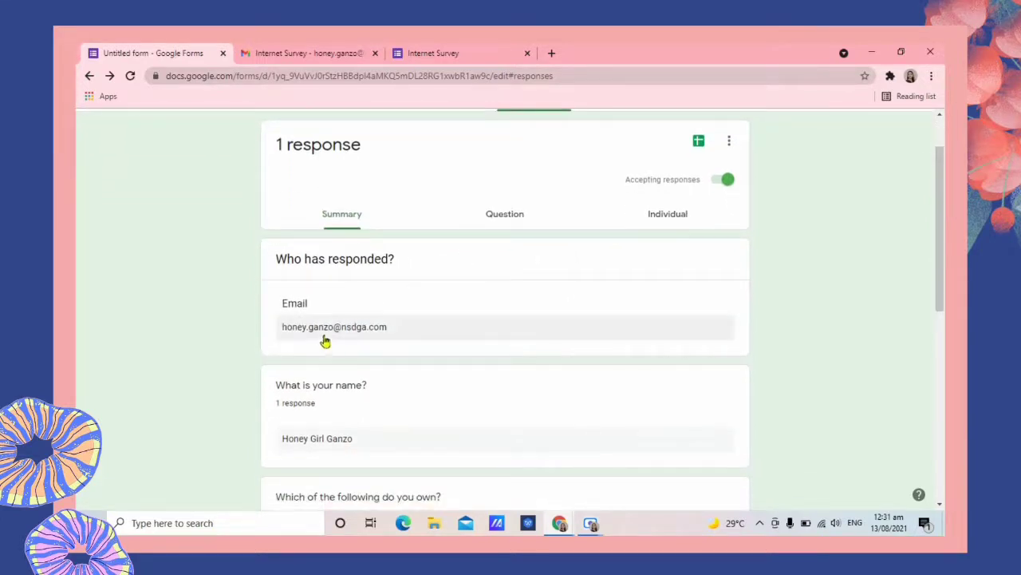
pyautogui.scroll(-2, 407, 328)
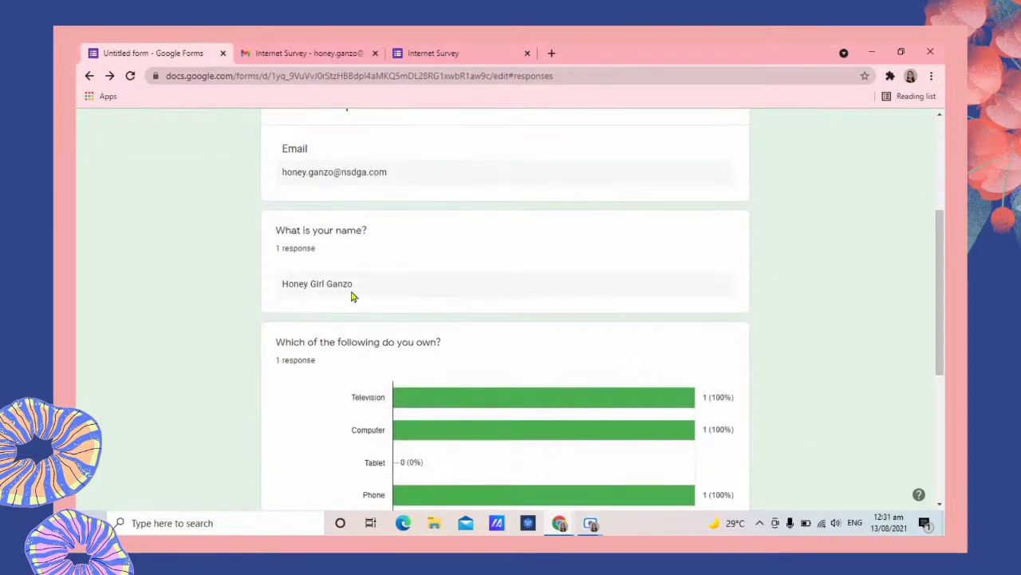
pyautogui.scroll(-2, 406, 289)
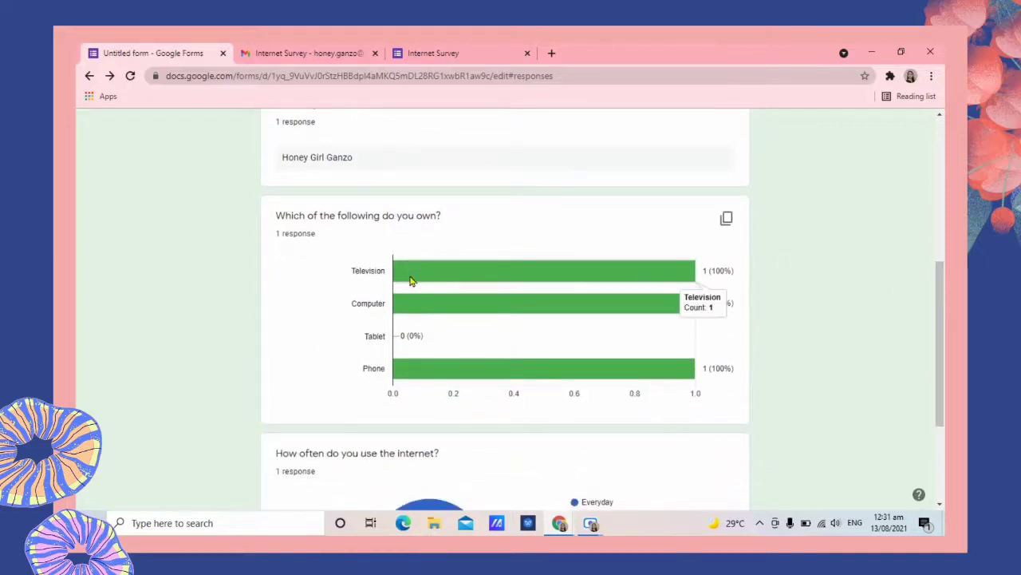
pyautogui.moveTo(941, 310); pyautogui.dragTo(944, 383)
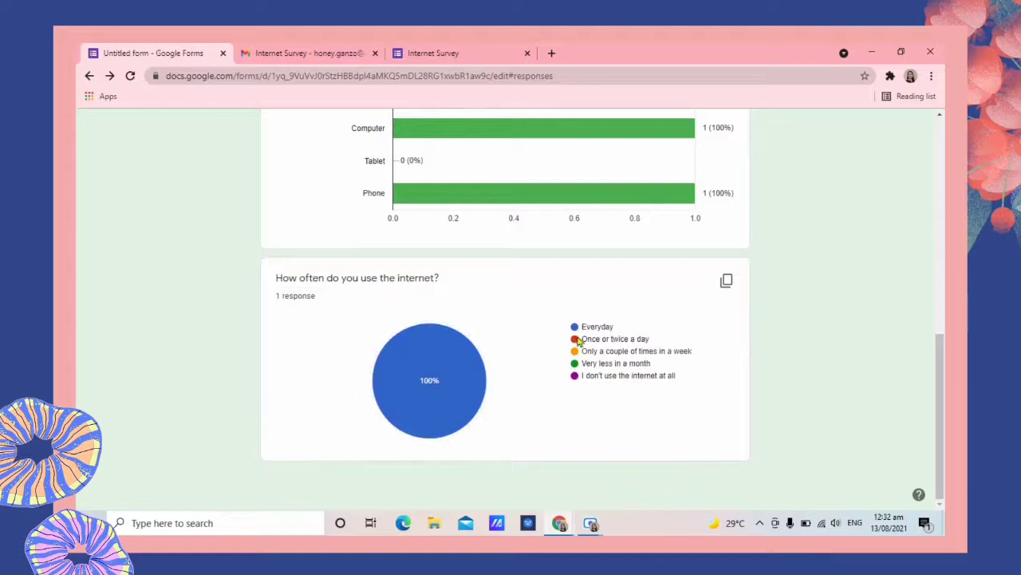
pyautogui.moveTo(454, 387)
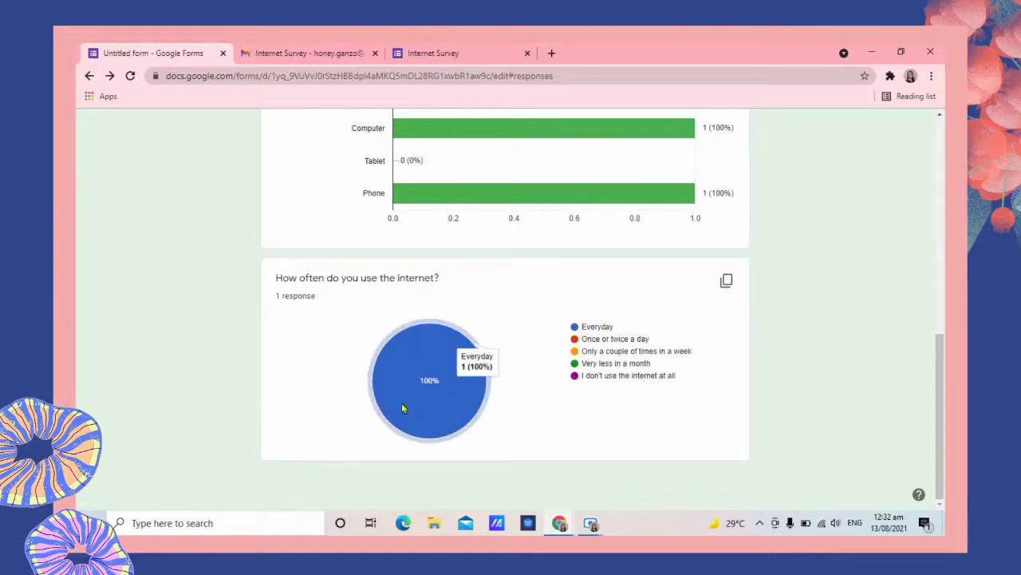